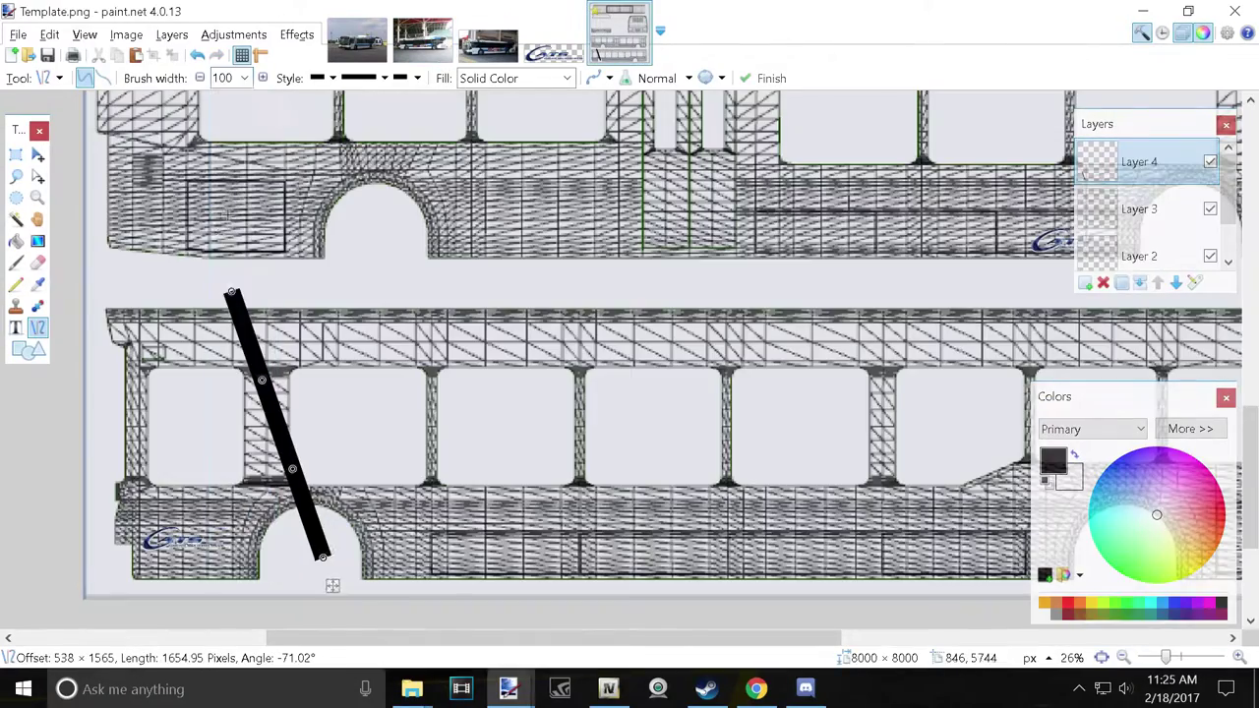
Scroll to the lower bus side and ready the Line/Curve tool for a thick brush.
scroll(903, 434, down, 2)
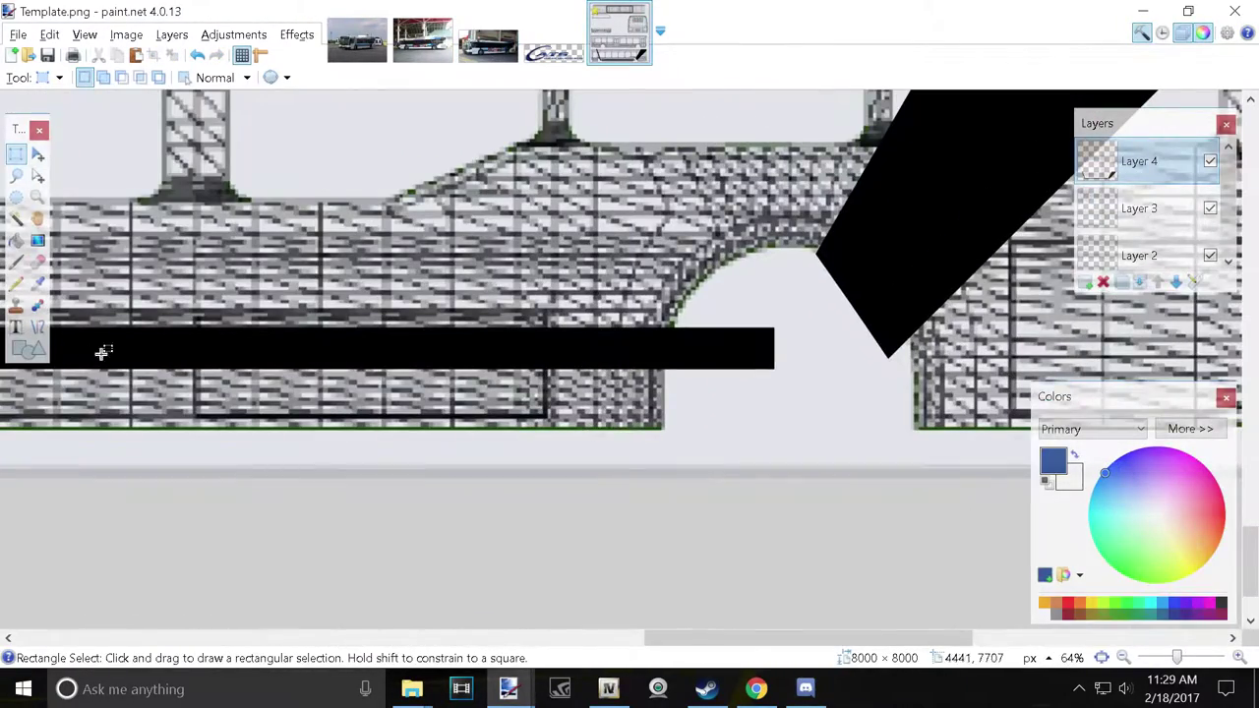
scroll(762, 347, down, 5)
click(37, 326)
click(243, 77)
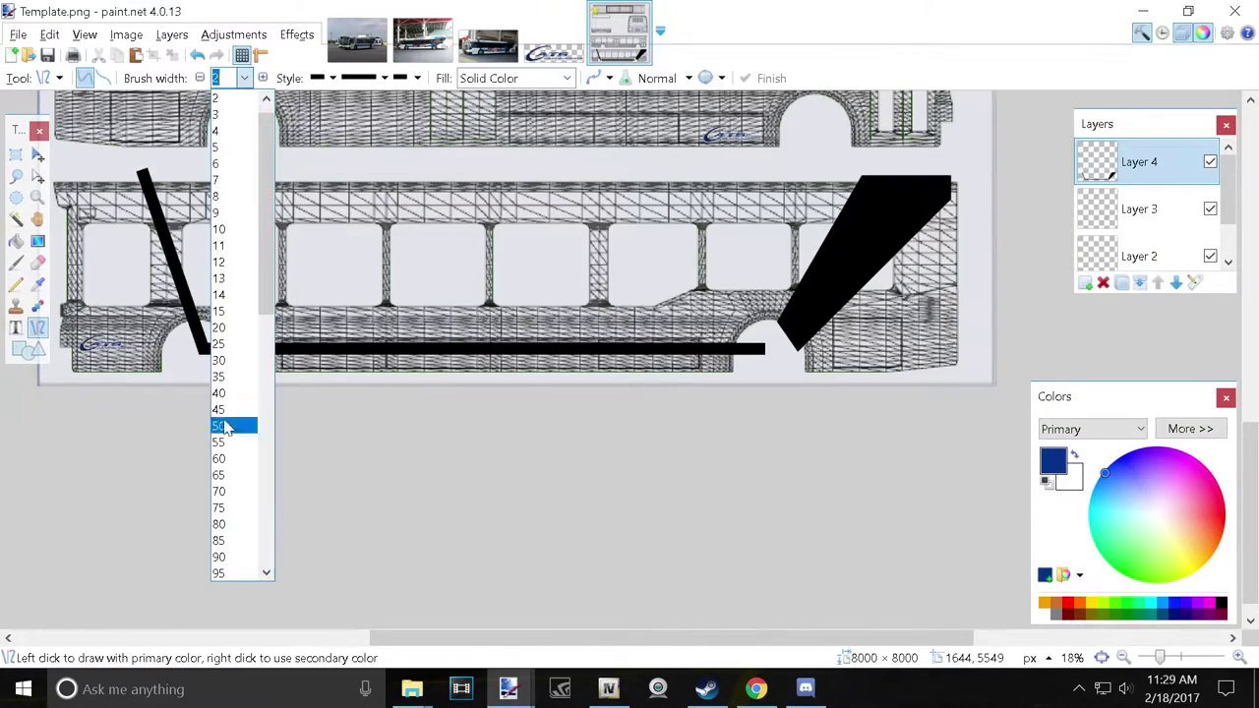
Draw a dark blue 90-width horizontal line just above the black stripe.
click(244, 77)
click(236, 368)
scroll(302, 484, up, 5)
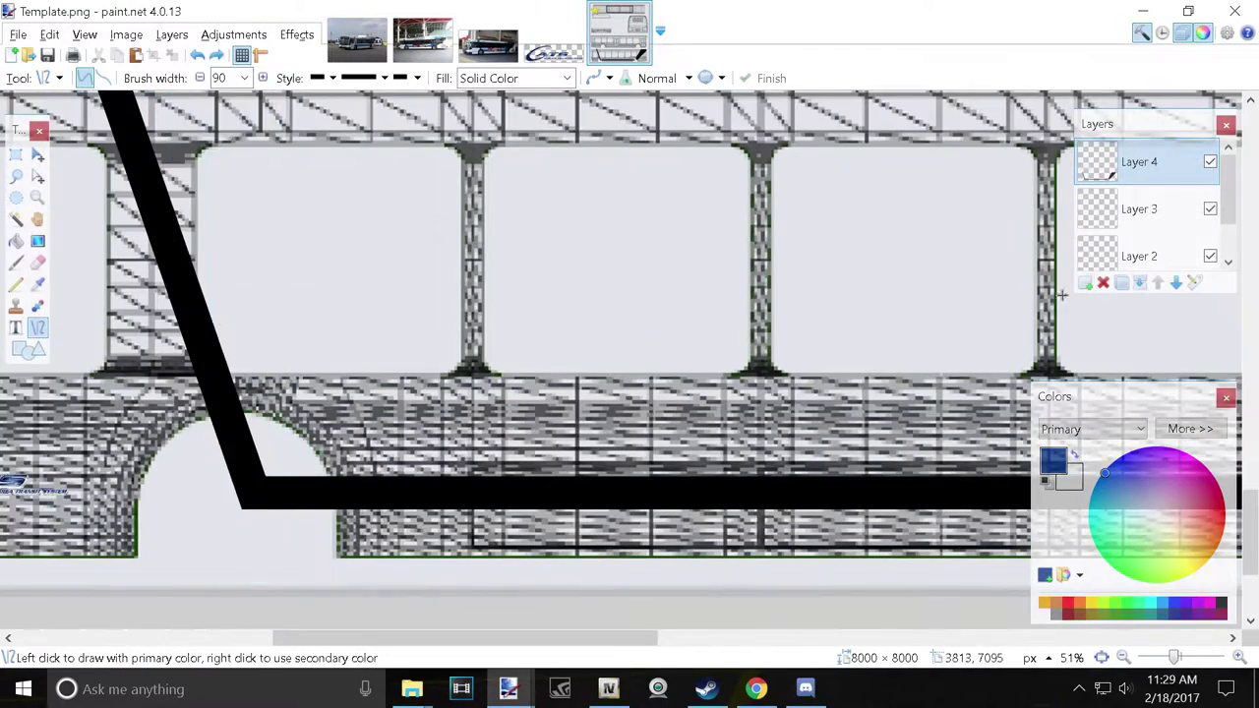
scroll(1062, 294, down, 2)
scroll(278, 467, up, 2)
key(Escape)
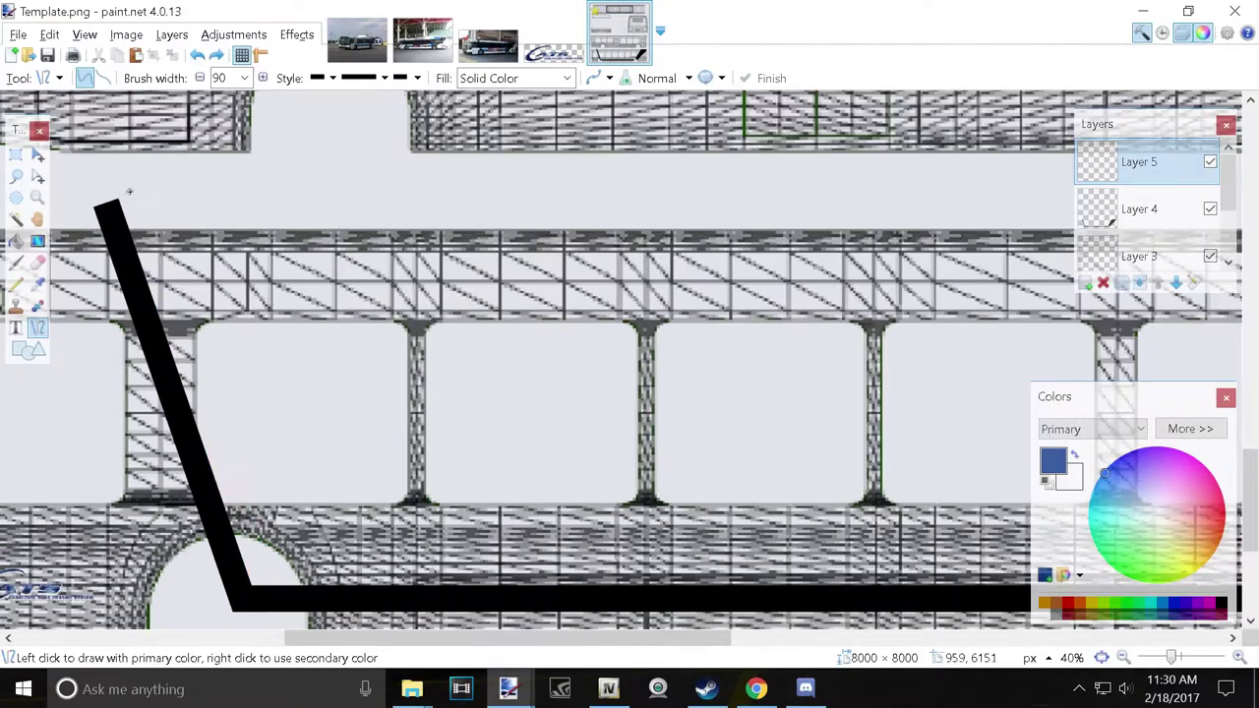
scroll(263, 582, up, 2)
scroll(287, 472, down, 3)
drag(286, 472, 593, 418)
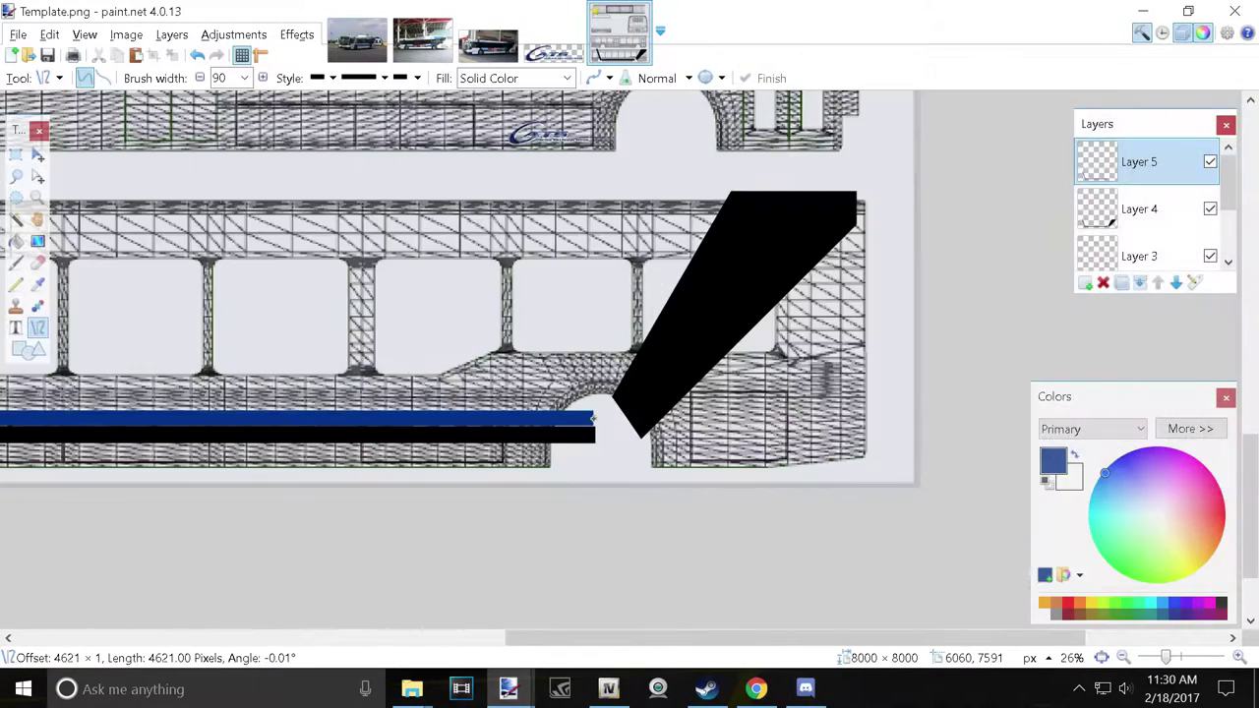
click(521, 54)
Outline the slanted rear band with a width-2 blue line.
click(618, 34)
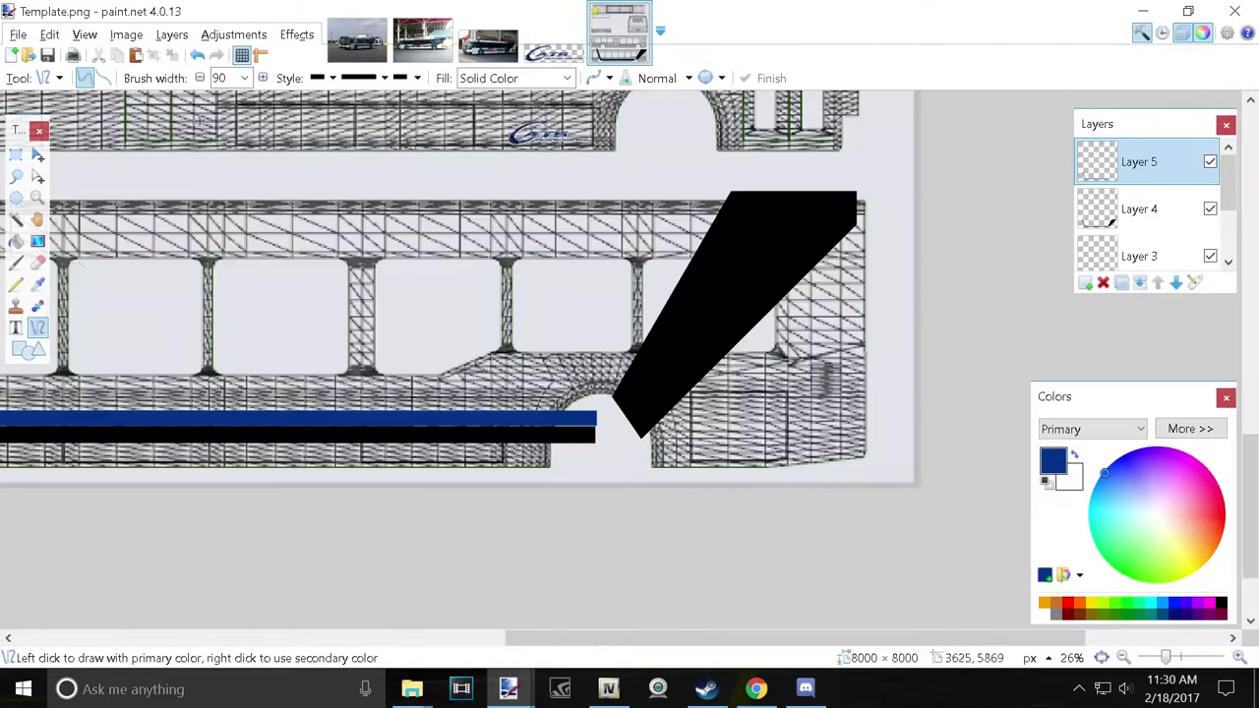
scroll(595, 408, up, 3)
mouse_move(595, 408)
mouse_down()
mouse_move(264, 118)
mouse_move(594, 462)
mouse_up()
scroll(263, 118, down, 2)
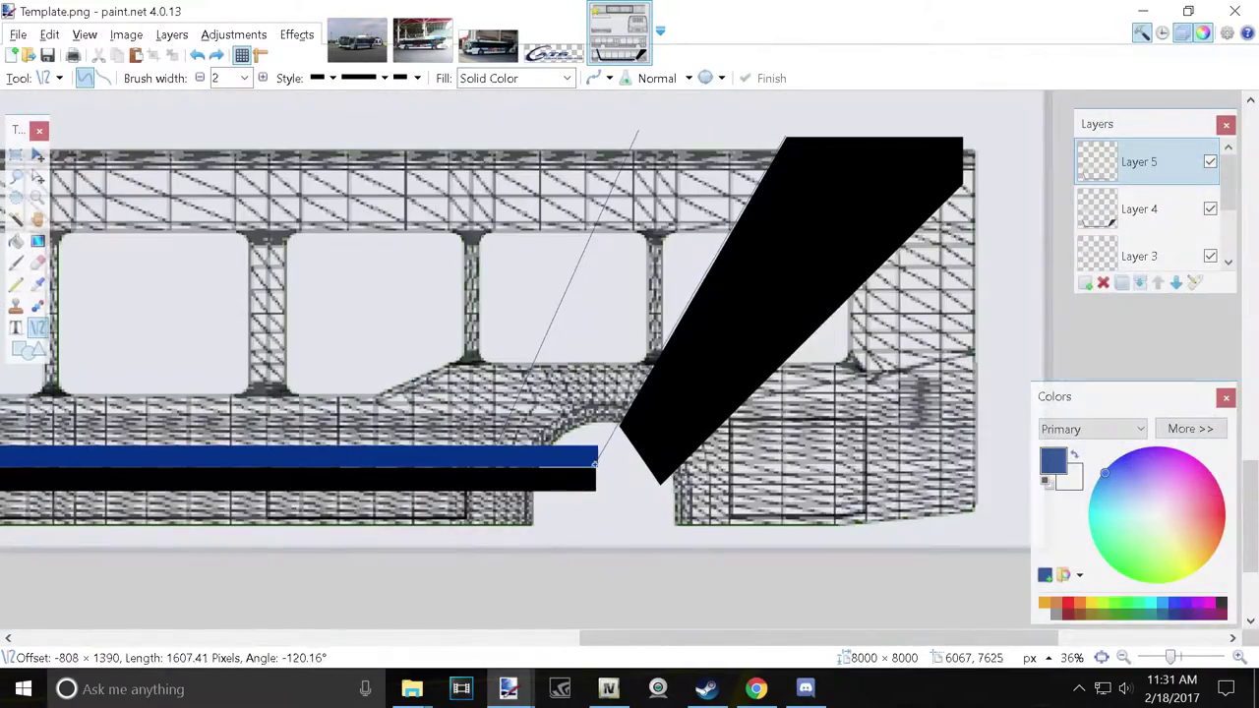
scroll(593, 462, up, 3)
key(Return)
scroll(589, 466, down, 3)
scroll(346, 352, up, 4)
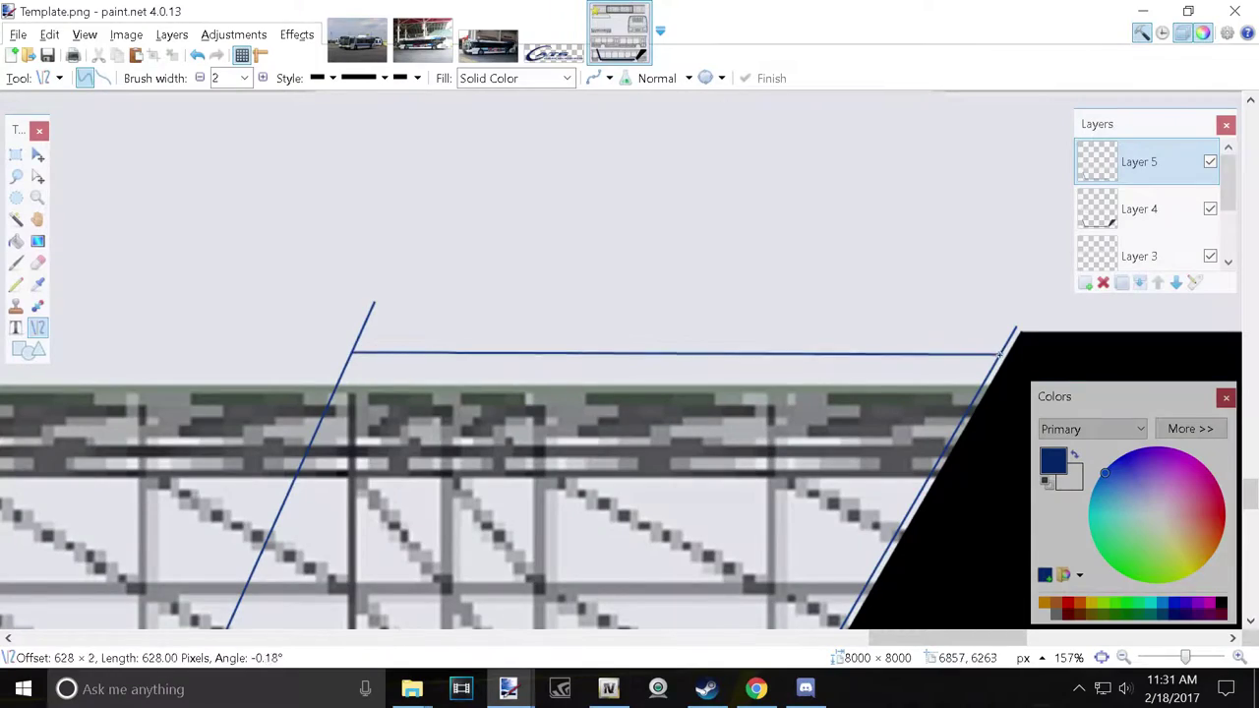
Bucket-fill the outlined rear band with dark blue.
click(16, 241)
scroll(576, 491, down, 5)
click(423, 364)
scroll(422, 364, up, 2)
Rectangle-select the area around the blue stripe.
click(16, 154)
mouse_move(388, 307)
mouse_down()
mouse_move(789, 354)
mouse_move(765, 354)
mouse_up()
scroll(338, 292, down, 4)
scroll(339, 291, up, 2)
scroll(338, 291, up, 2)
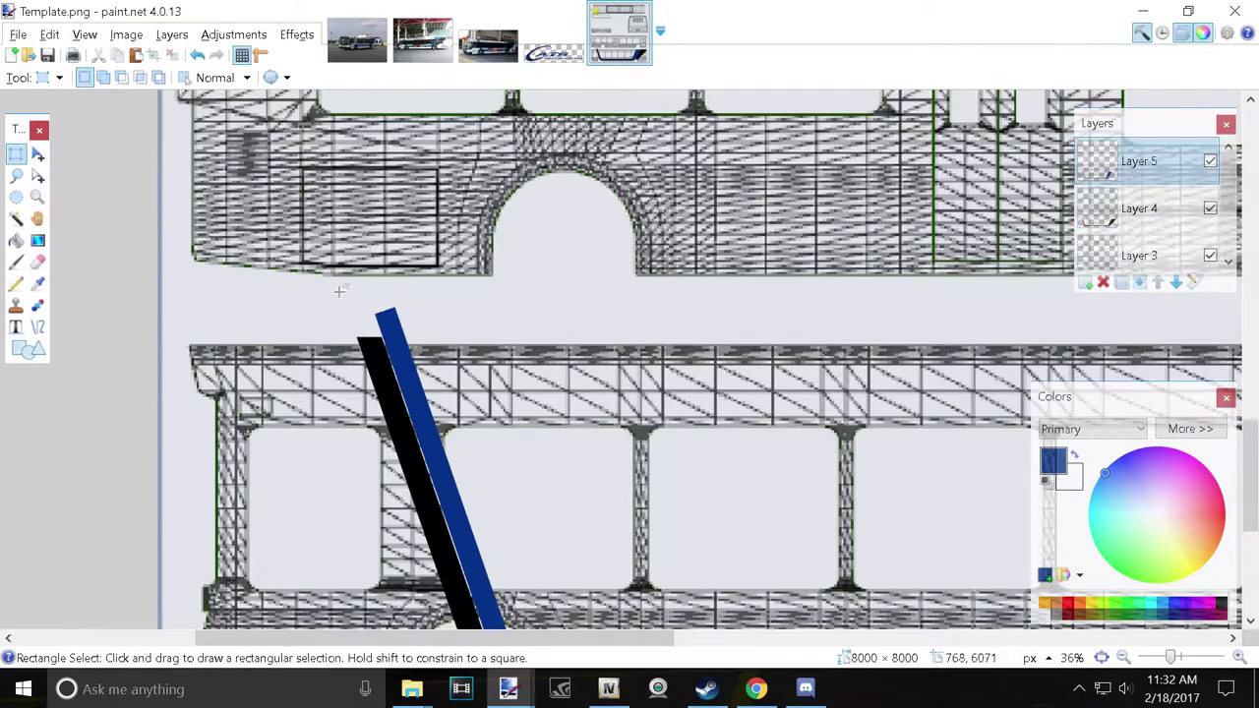
Give the blue stripe a white outline with the Outline Object effect.
scroll(338, 291, down, 3)
drag(258, 307, 908, 485)
click(297, 34)
click(590, 433)
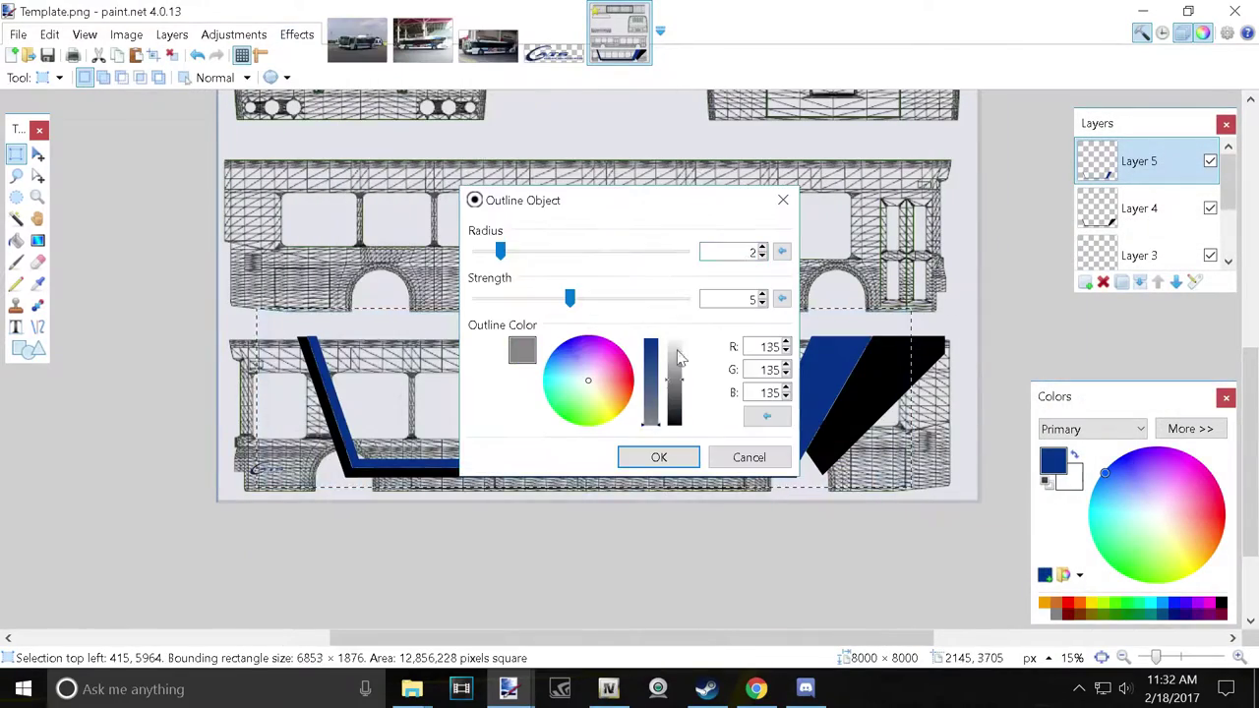
click(658, 457)
Apply the Oblique slant to the blue stripe and then the black stripe layer.
click(297, 34)
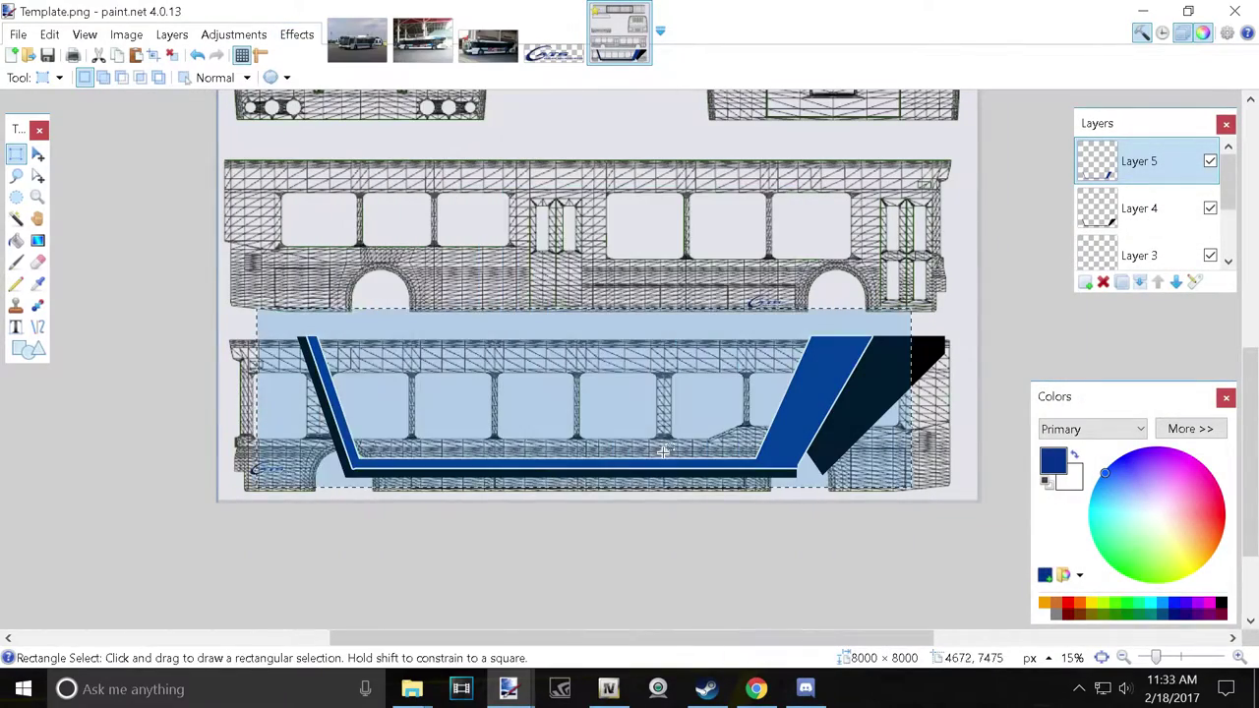
click(296, 35)
click(590, 487)
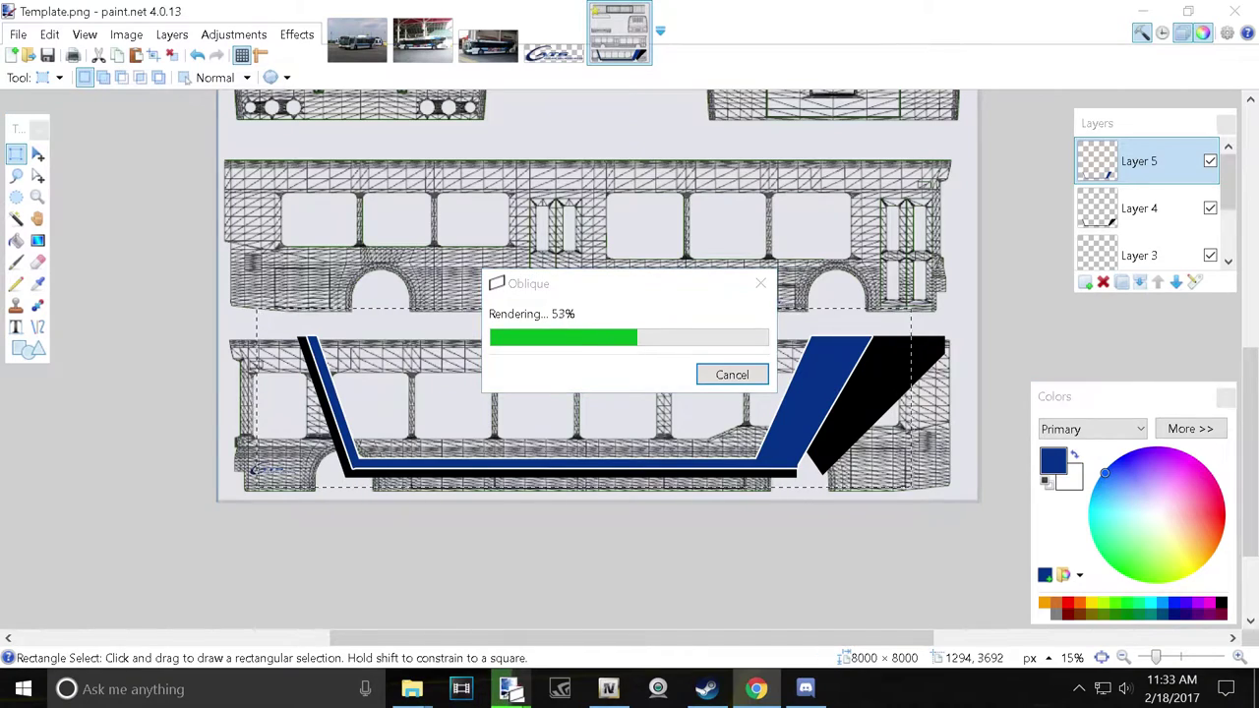
drag(285, 318, 974, 492)
click(1139, 208)
click(297, 34)
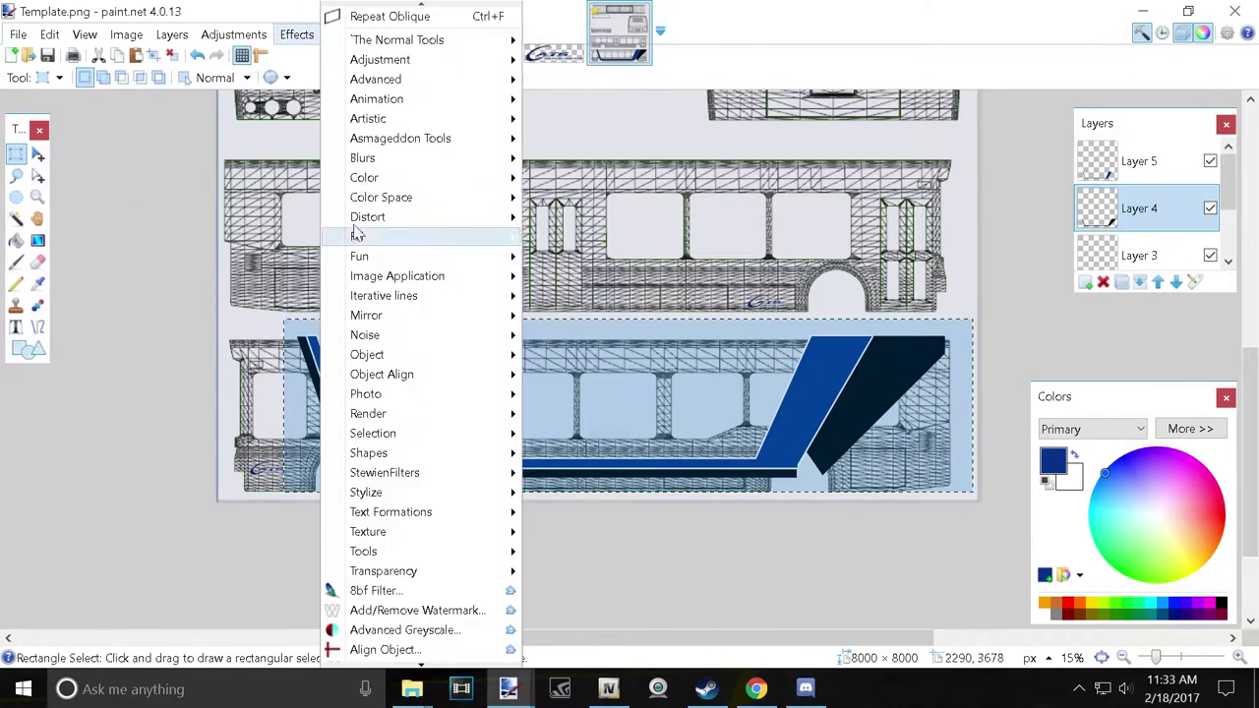
click(647, 466)
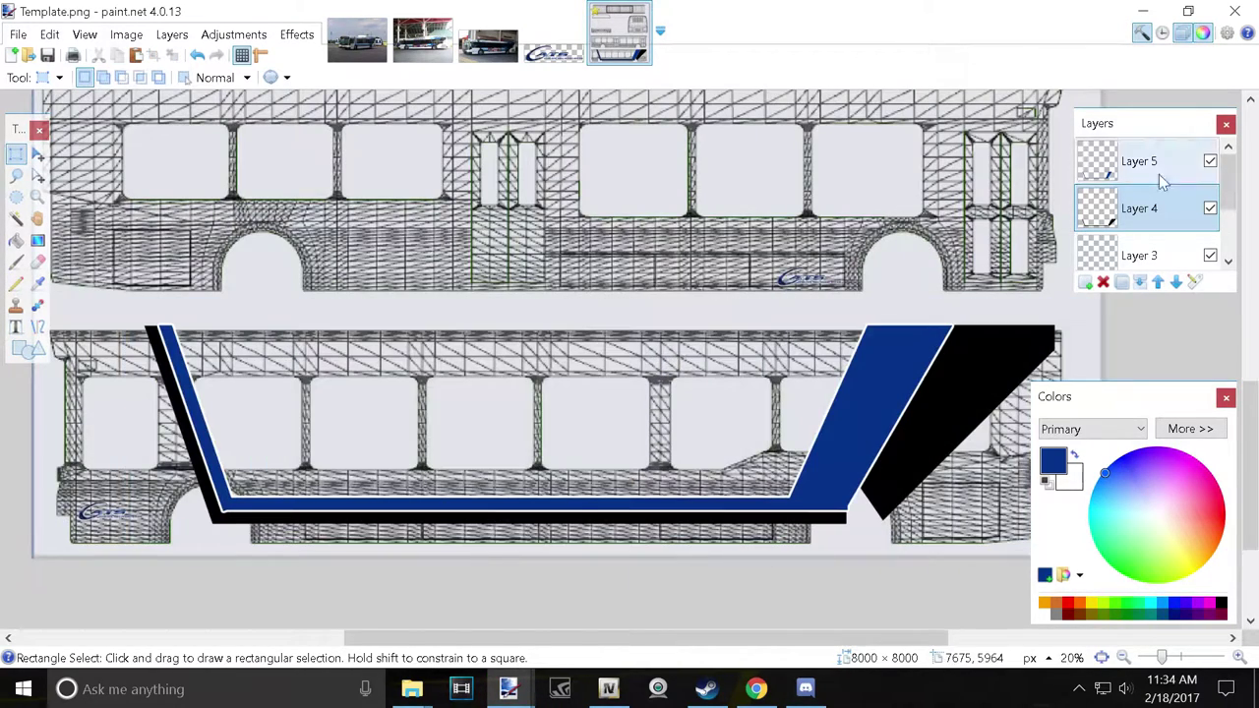
Sample the light blue from the reference bus photo.
click(488, 39)
key(k)
click(619, 32)
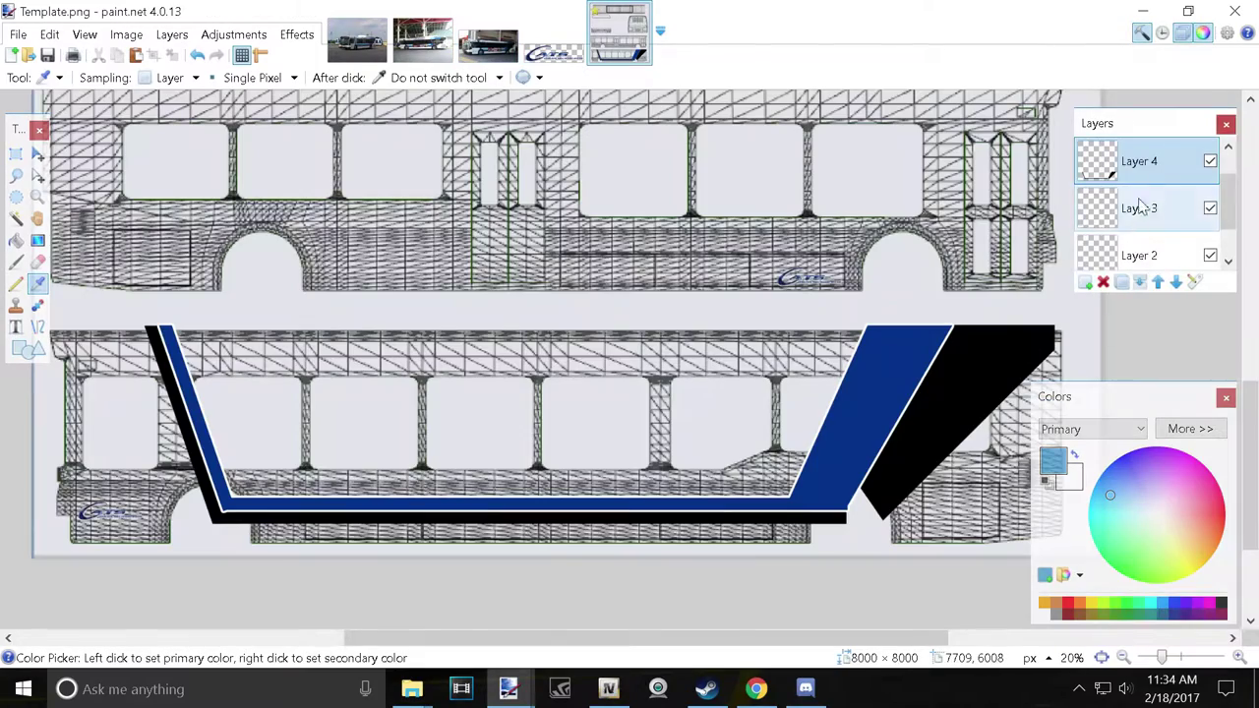
Add a new layer for the light-blue stripe with the Line/Curve tool ready.
click(37, 326)
click(244, 78)
click(239, 521)
click(488, 39)
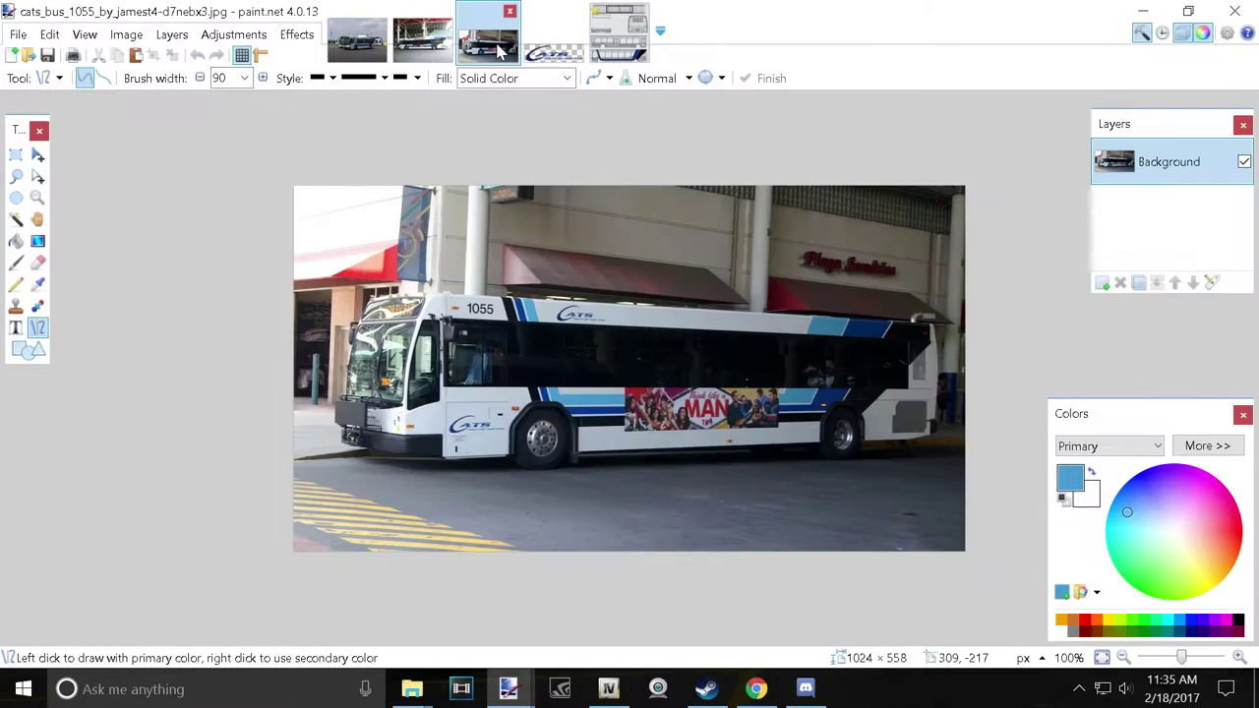
click(618, 33)
Draw the light-blue diagonal and horizontal stripe lines.
scroll(178, 181, up, 3)
scroll(271, 418, down, 2)
drag(270, 418, 347, 483)
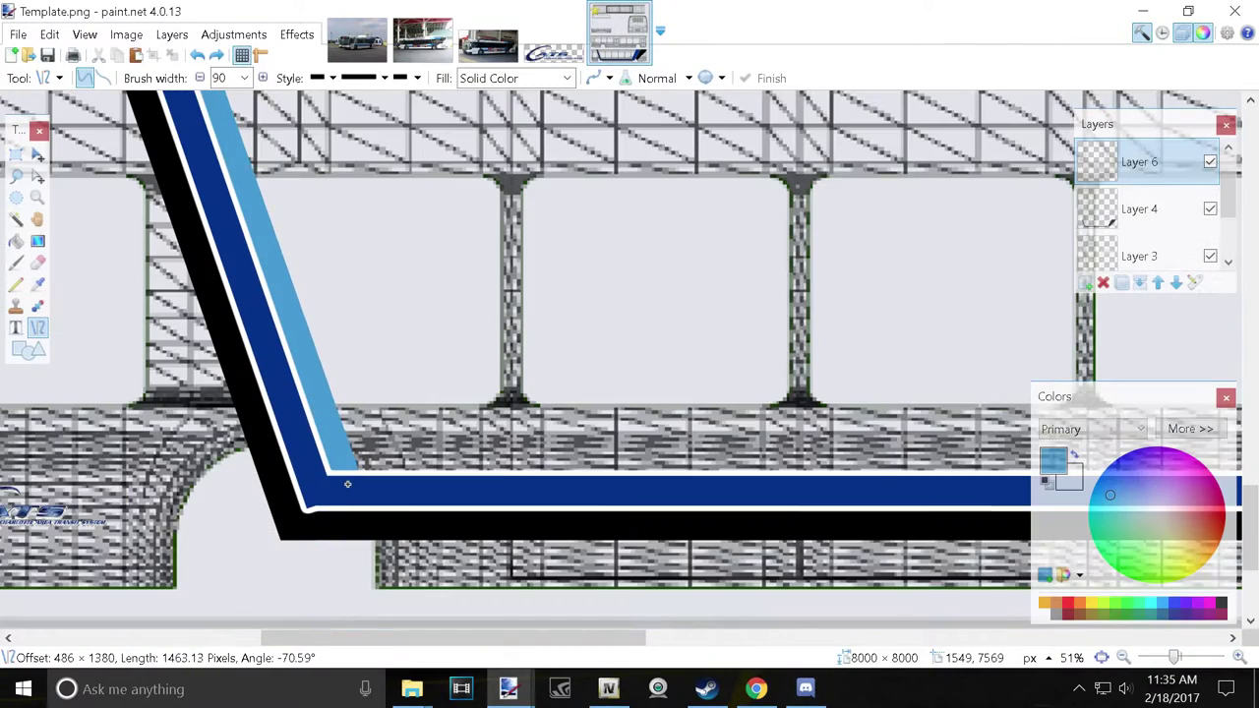
key(Return)
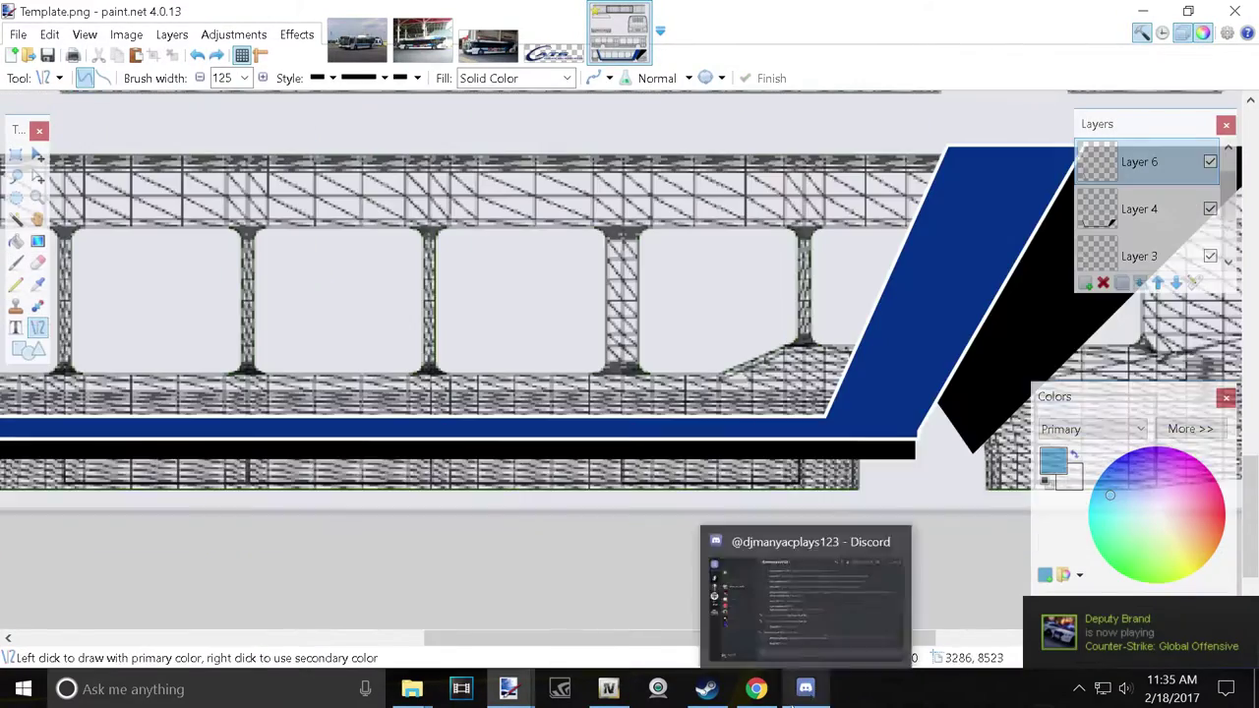
drag(20, 405, 574, 436)
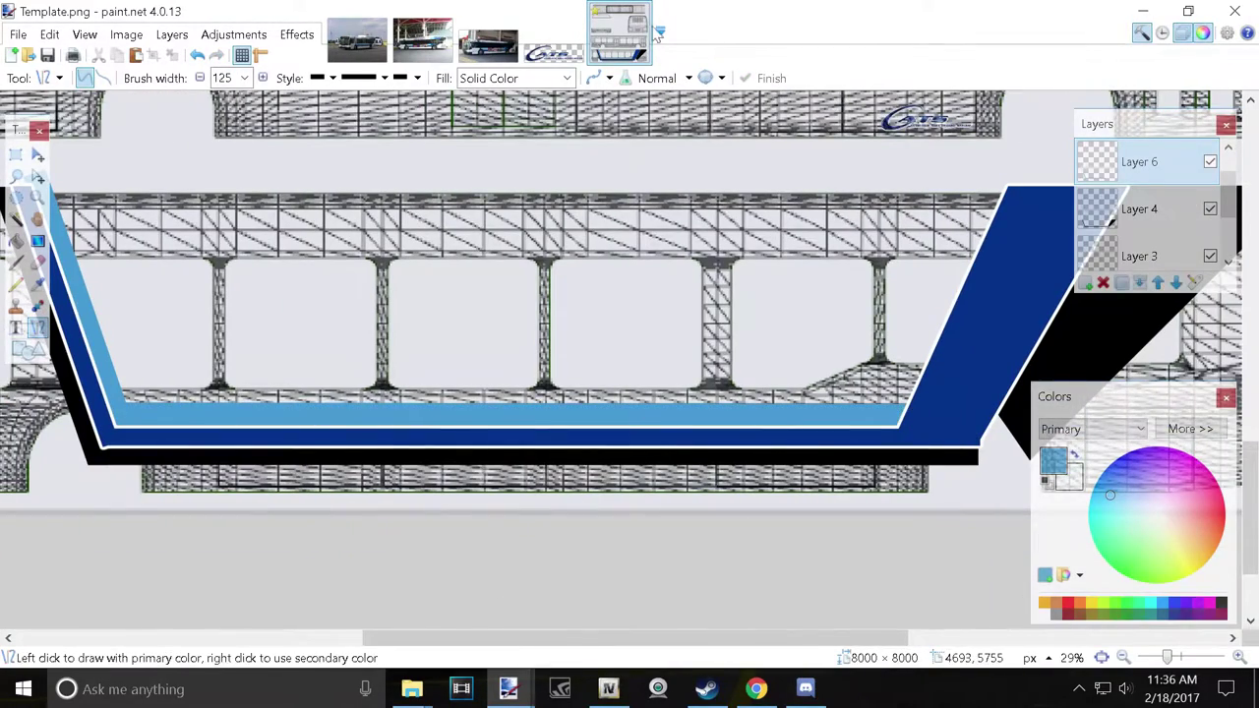
scroll(753, 548, up, 2)
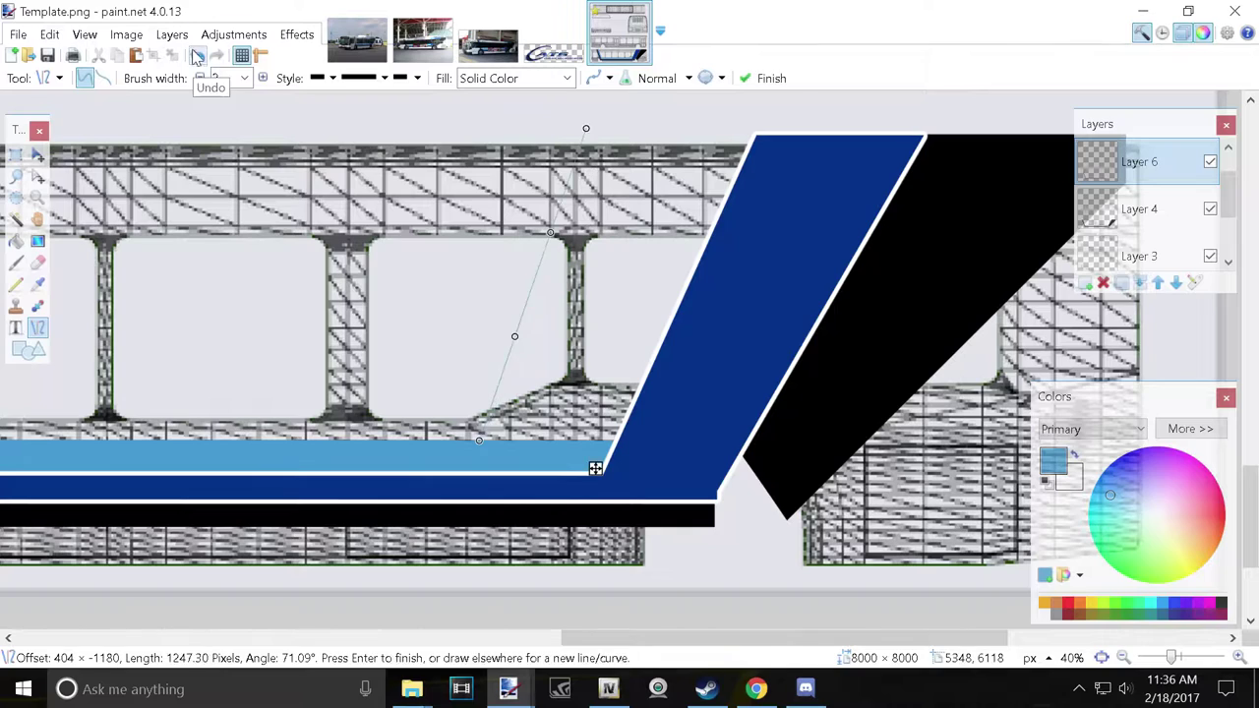
key(F4)
Make the dark-blue Layer 5 semi-transparent, then return to the light-blue layer.
key(Escape)
key(alt+Page_Up)
key(F4)
key(Return)
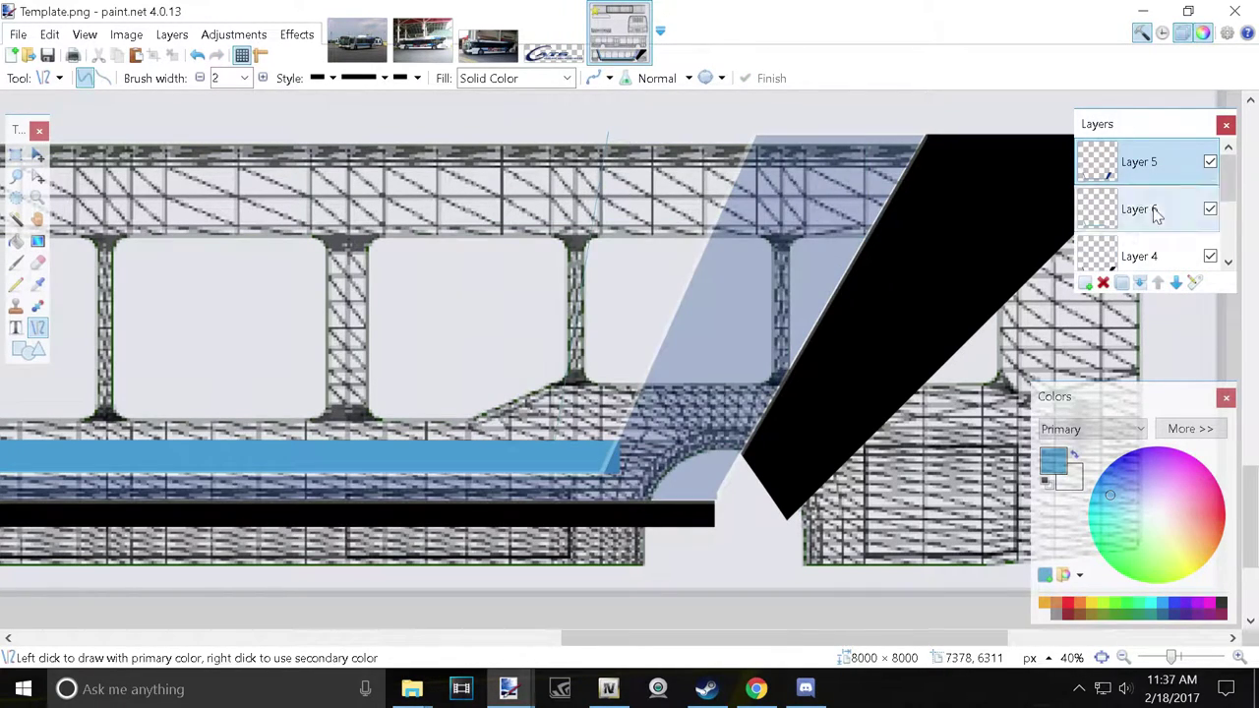
click(1156, 212)
Bucket-fill the outlined rear band with light blue.
scroll(605, 132, up, 2)
key(f)
click(685, 379)
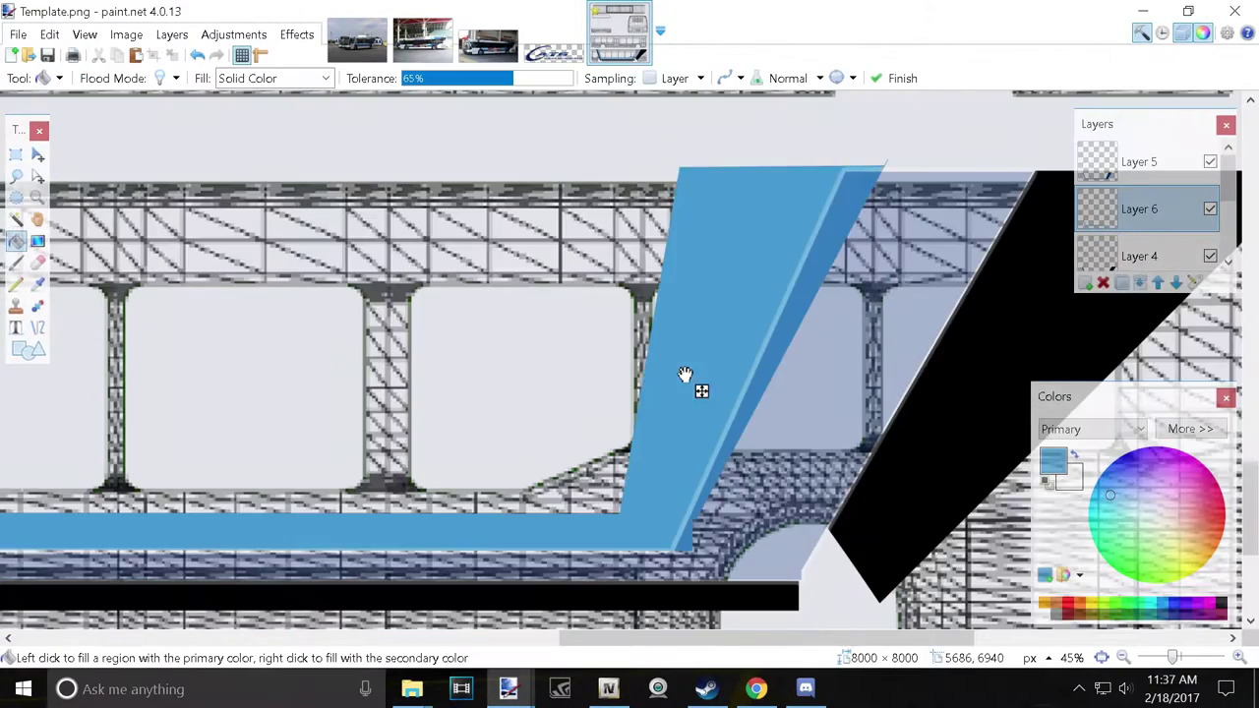
scroll(685, 379, down, 3)
Repeat the Oblique effect on the light-blue stripe with Ctrl+F and restore Layer 5's opacity.
key(s)
drag(81, 268, 779, 489)
key(ctrl+f)
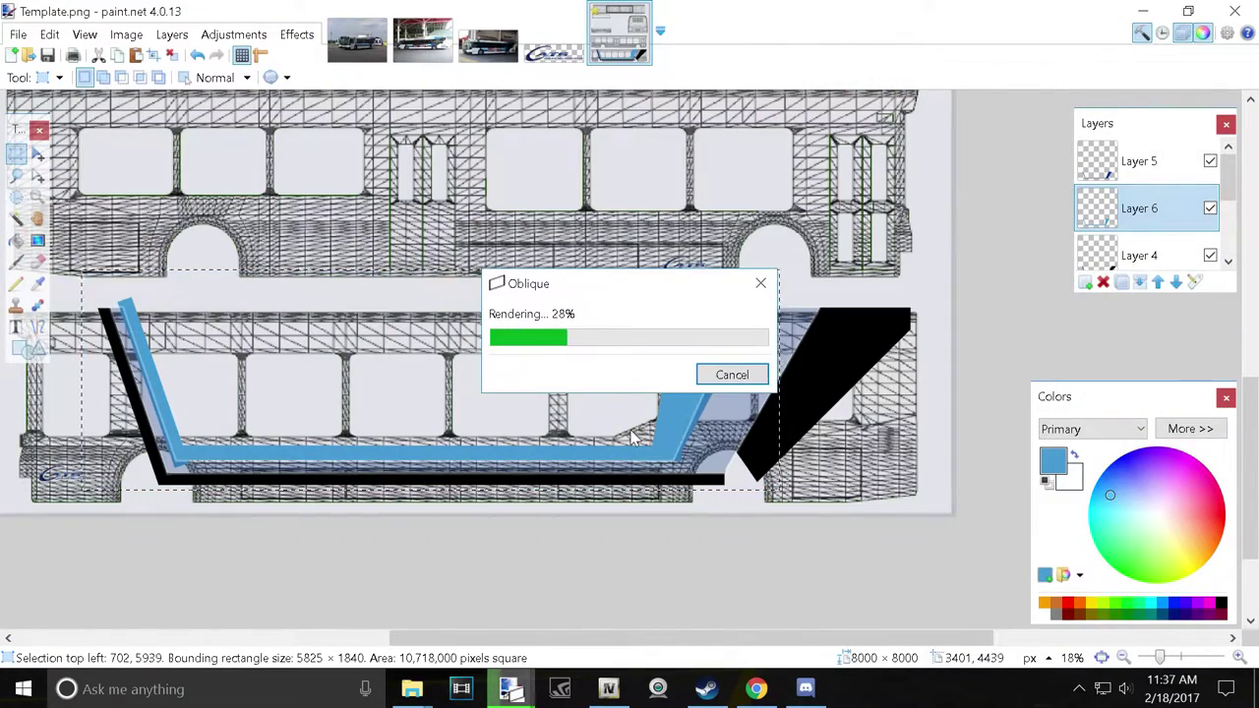
scroll(493, 425, down, 1)
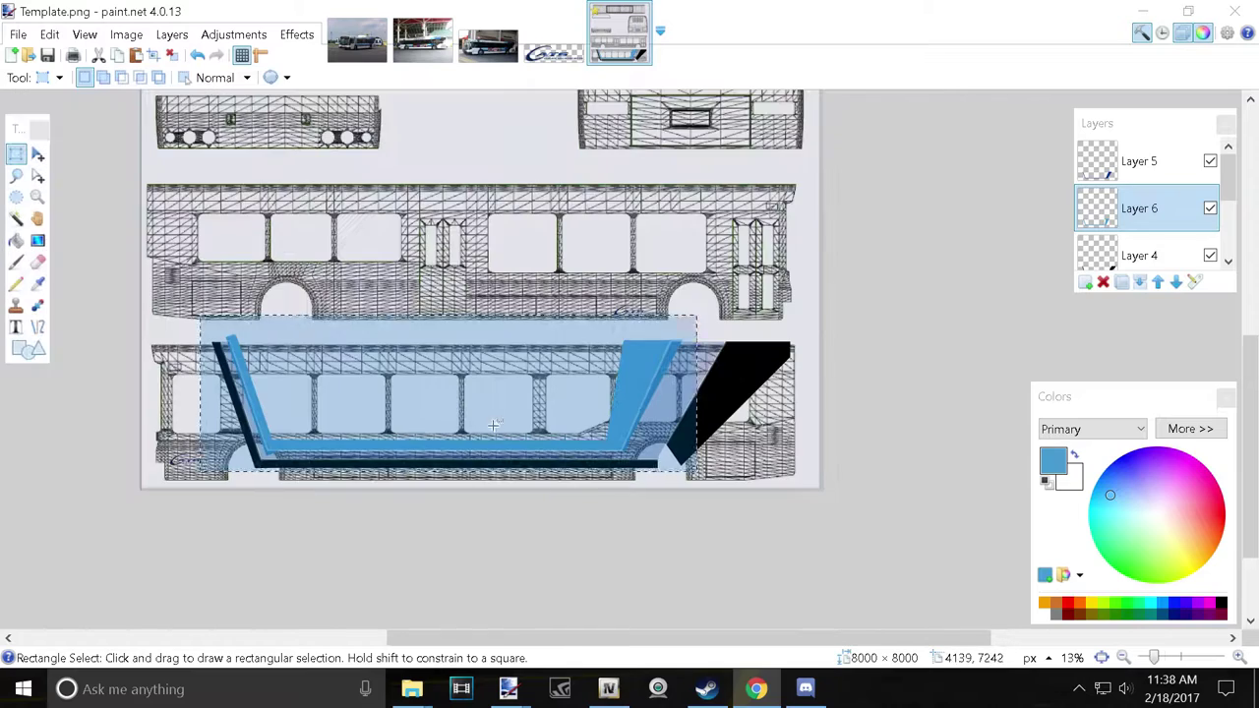
key(ctrl+d)
double_click(1138, 161)
click(660, 414)
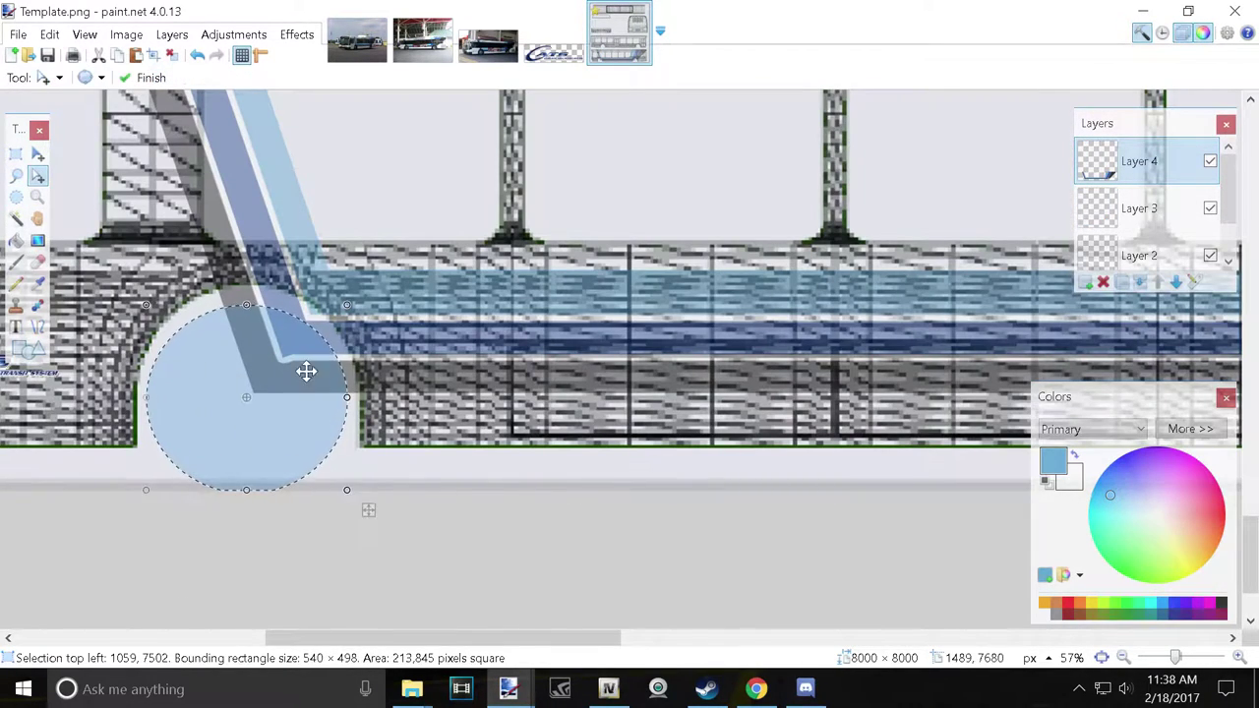
Delete the wheel-arch circle from the stripes.
key(ctrl+d)
scroll(590, 521, right, 5)
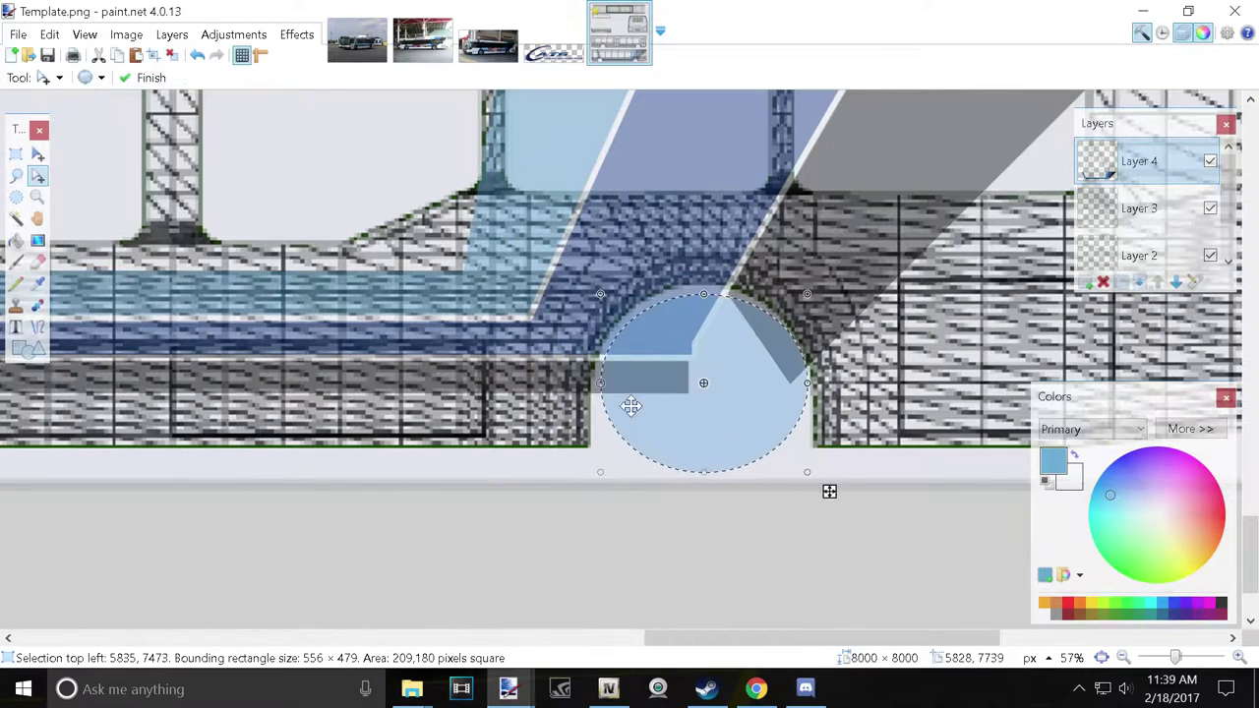
click(98, 55)
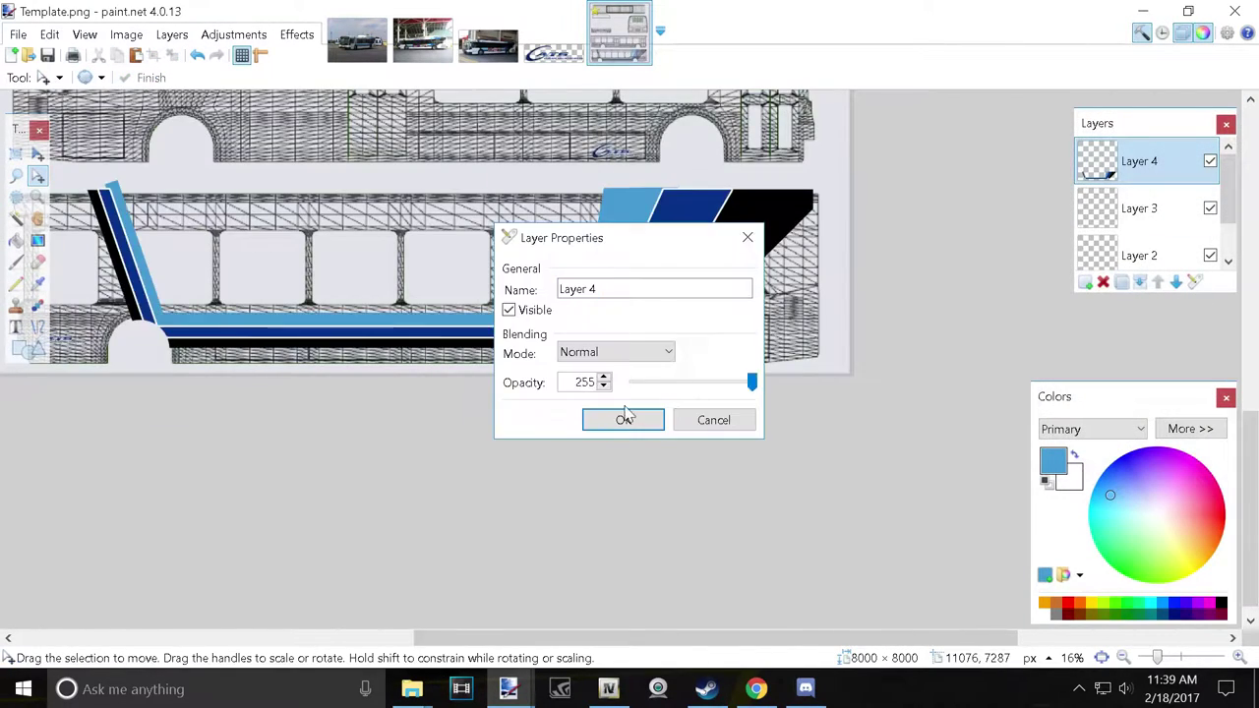
Move the duplicated stripe layer onto the upper bus side and merge it down.
drag(371, 282, 356, 214)
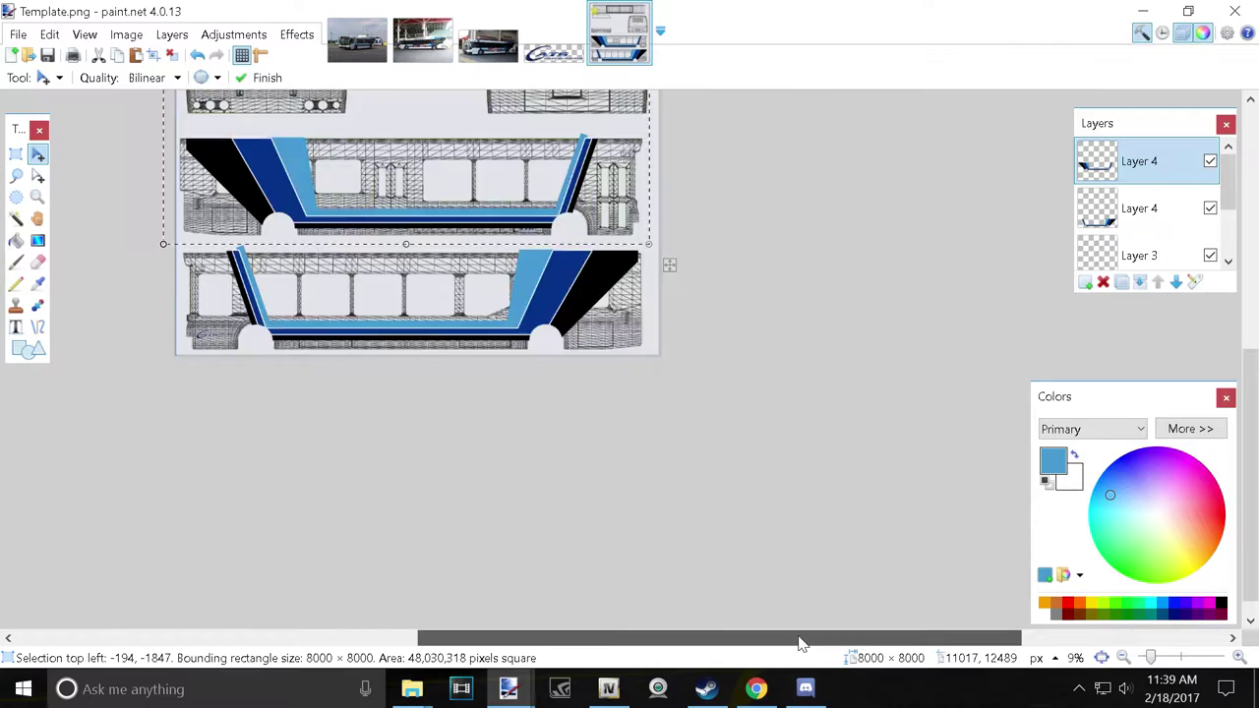
scroll(720, 332, up, 2)
drag(719, 329, 723, 328)
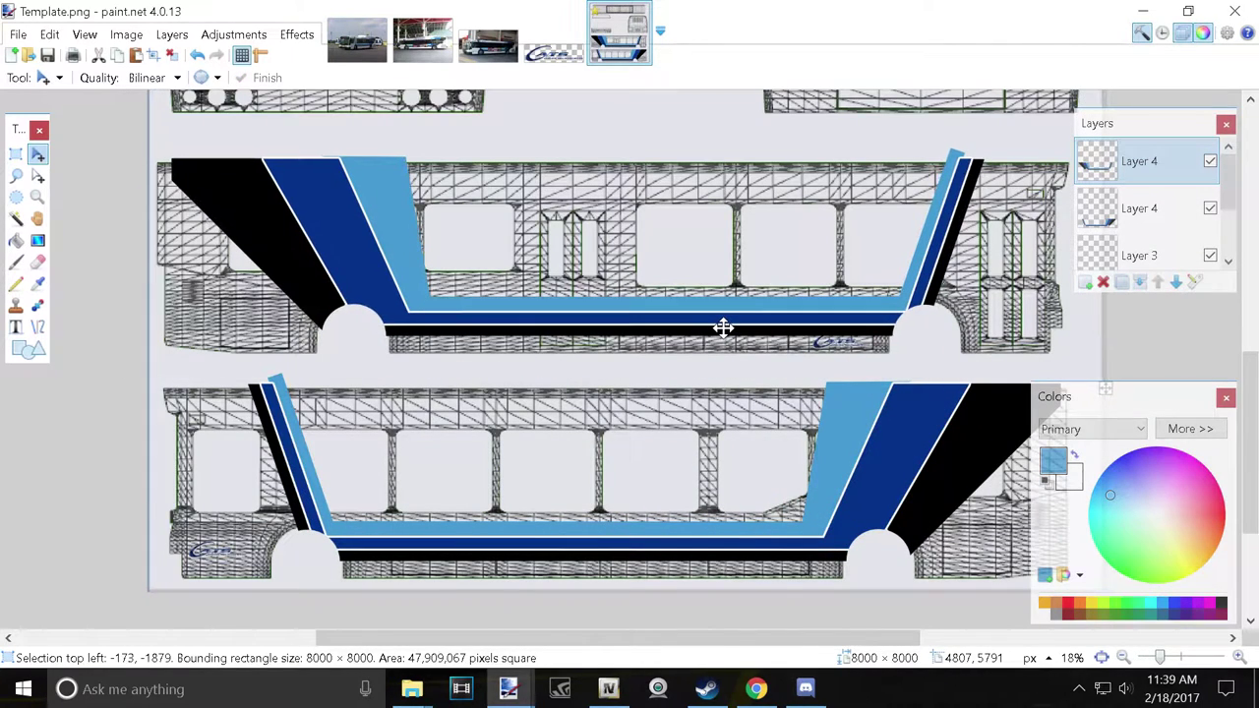
click(1139, 282)
scroll(575, 372, down, 1)
Select a wide thin band above the stripes on the bus sides.
key(s)
drag(271, 185, 893, 216)
drag(304, 360, 948, 377)
scroll(405, 417, up, 2)
drag(312, 348, 515, 377)
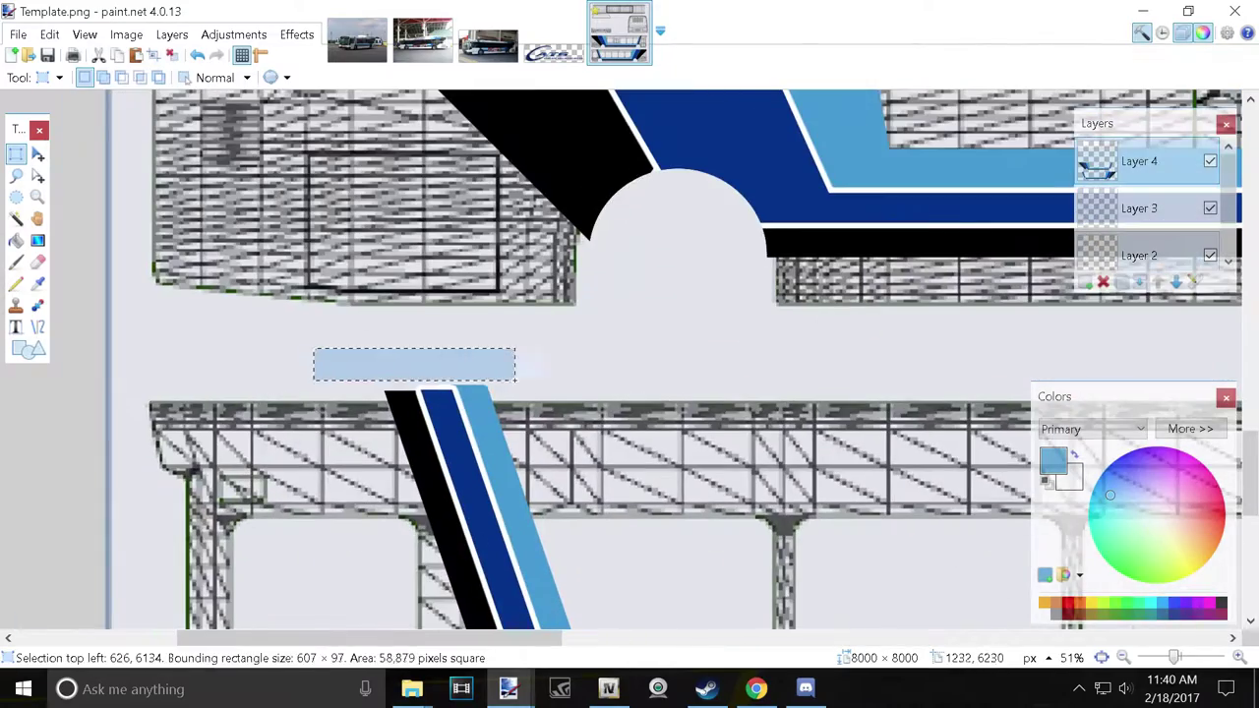
scroll(547, 393, up, 2)
drag(151, 435, 851, 478)
scroll(850, 477, right, 5)
drag(595, 435, 790, 476)
scroll(789, 476, down, 2)
drag(308, 366, 983, 384)
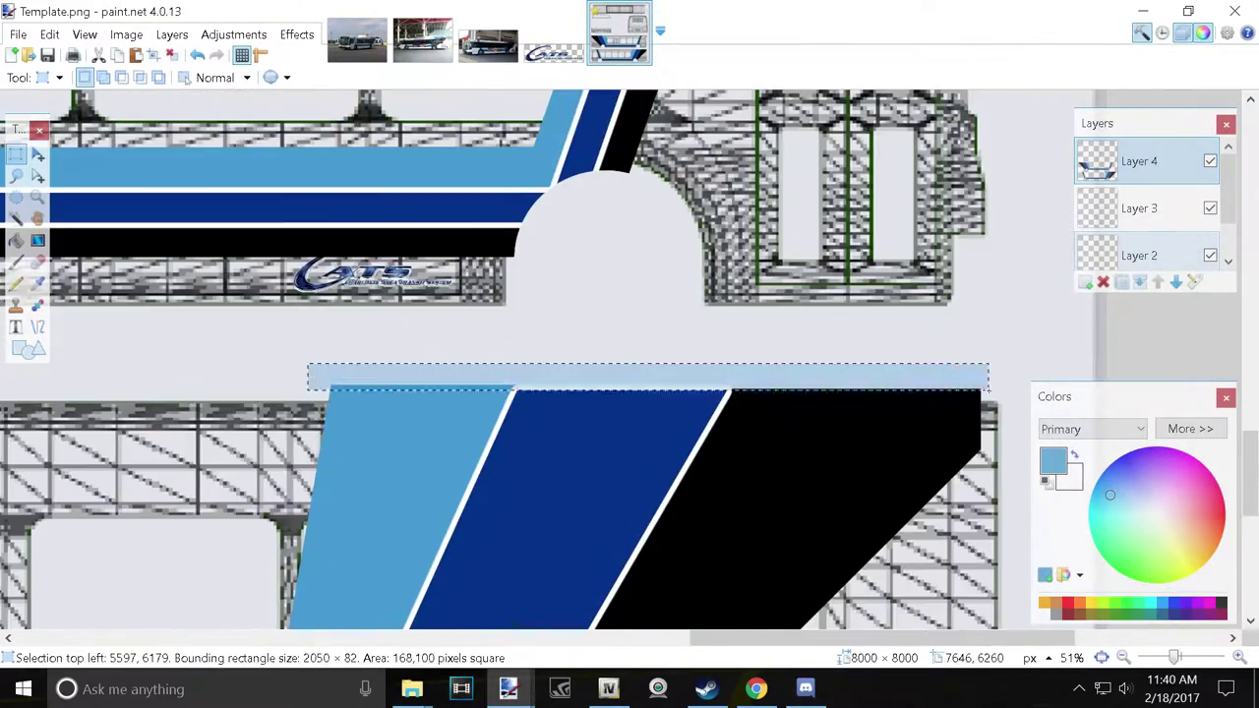
scroll(896, 407, down, 3)
Copy the CATS logo from the bus photo and paste it into a new layer.
key(ctrl+Tab)
key(ctrl+shift+Tab)
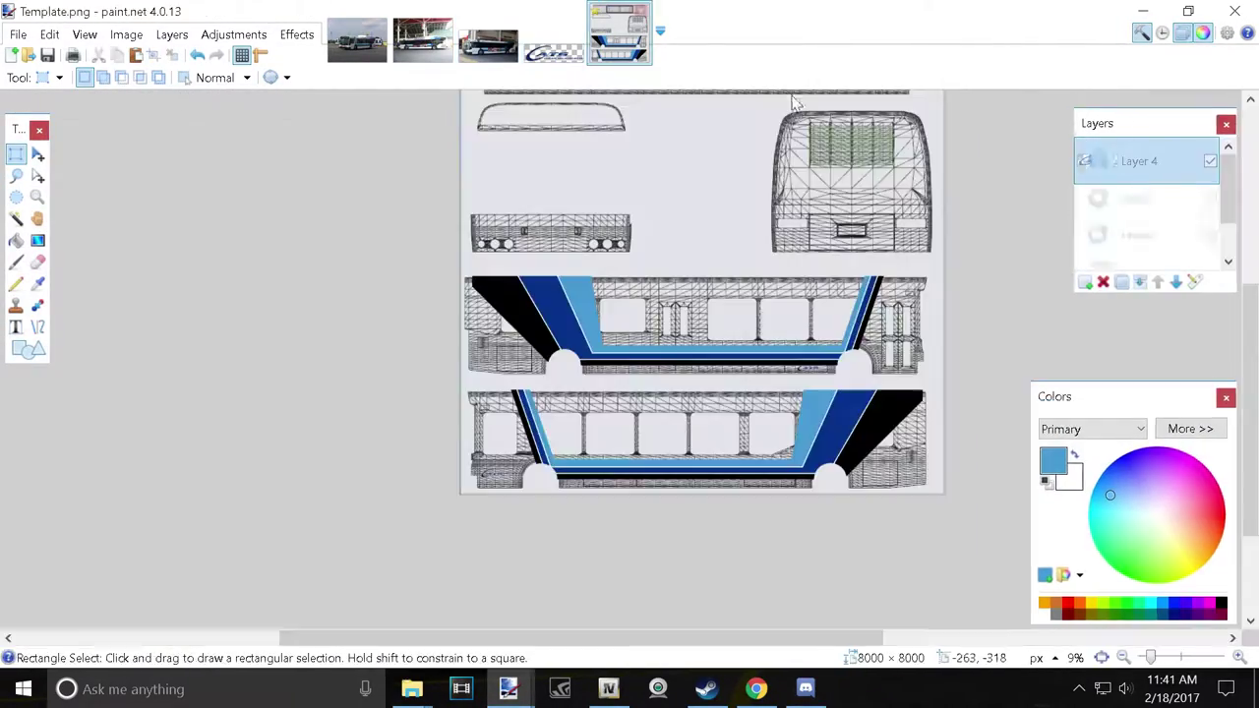
key(ctrl+shift+v)
scroll(634, 367, up, 3)
mouse_move(514, 160)
mouse_down()
mouse_move(634, 367)
mouse_move(1252, 142)
mouse_up()
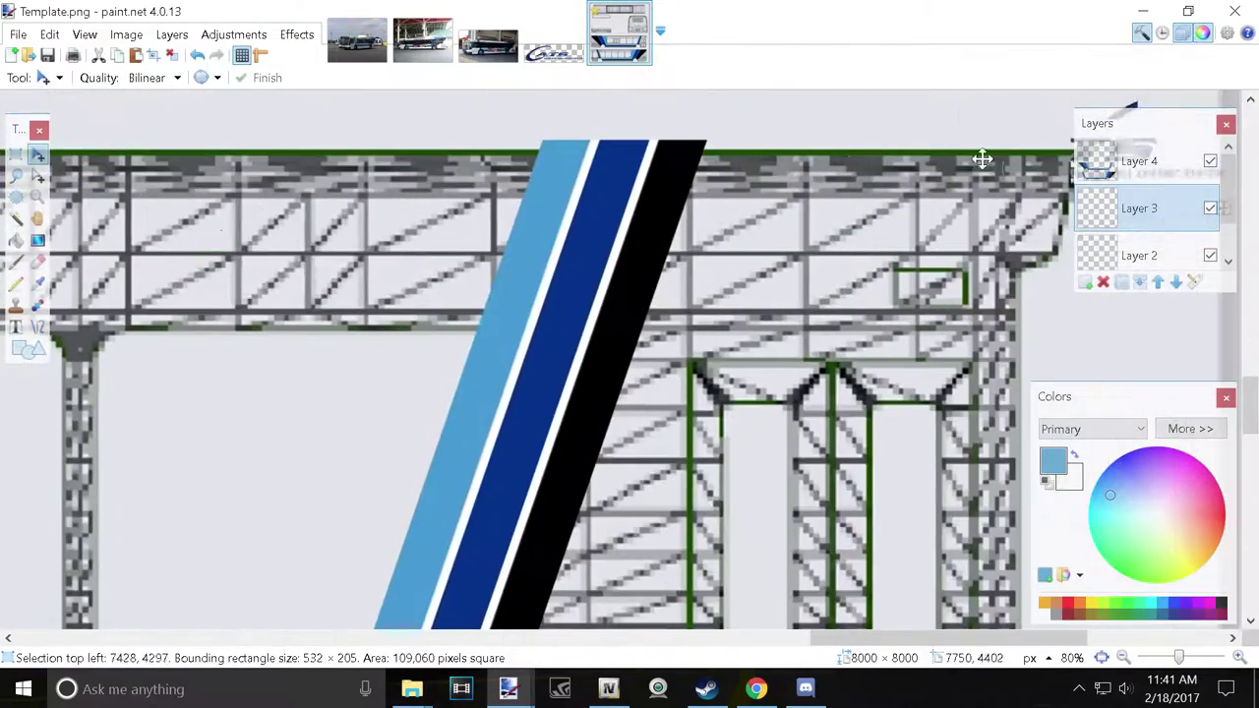
key(ctrl+z)
key(ctrl+z)
key(ctrl+z)
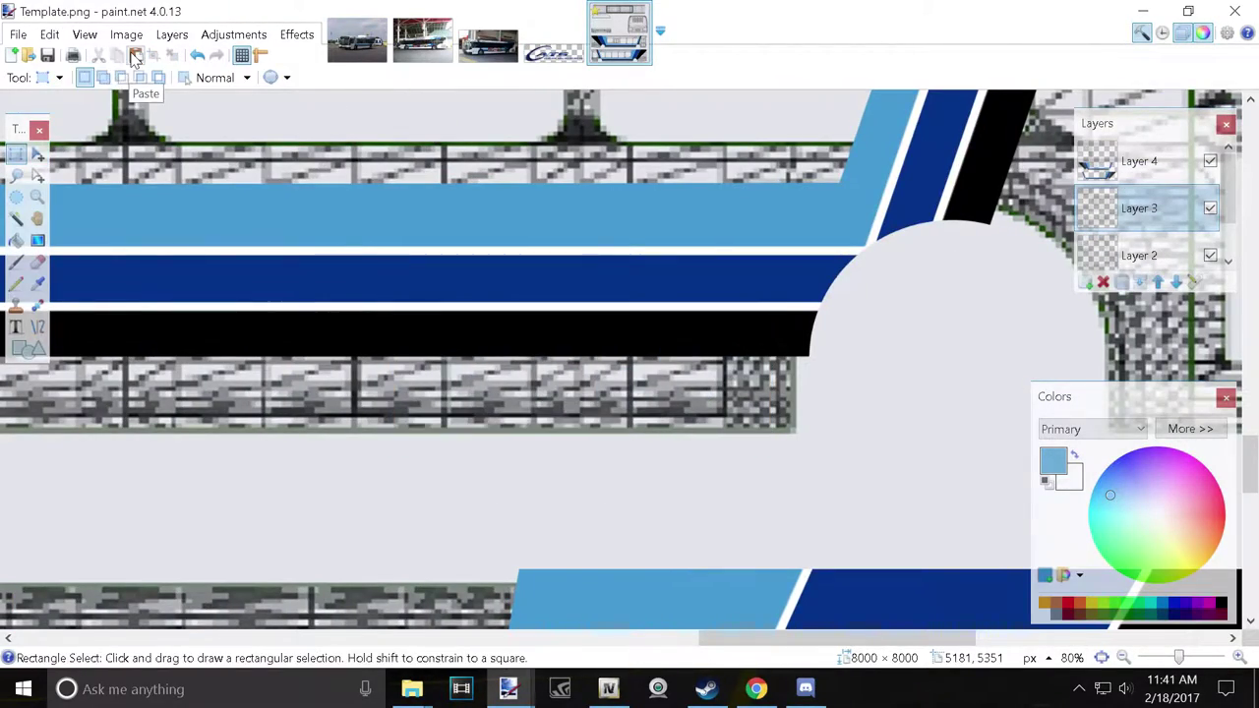
scroll(498, 170, down, 3)
key(ctrl+shift+v)
scroll(730, 371, up, 3)
Give the CATS logo a white outline with the Outline effect.
click(296, 35)
click(590, 433)
drag(561, 200, 106, 236)
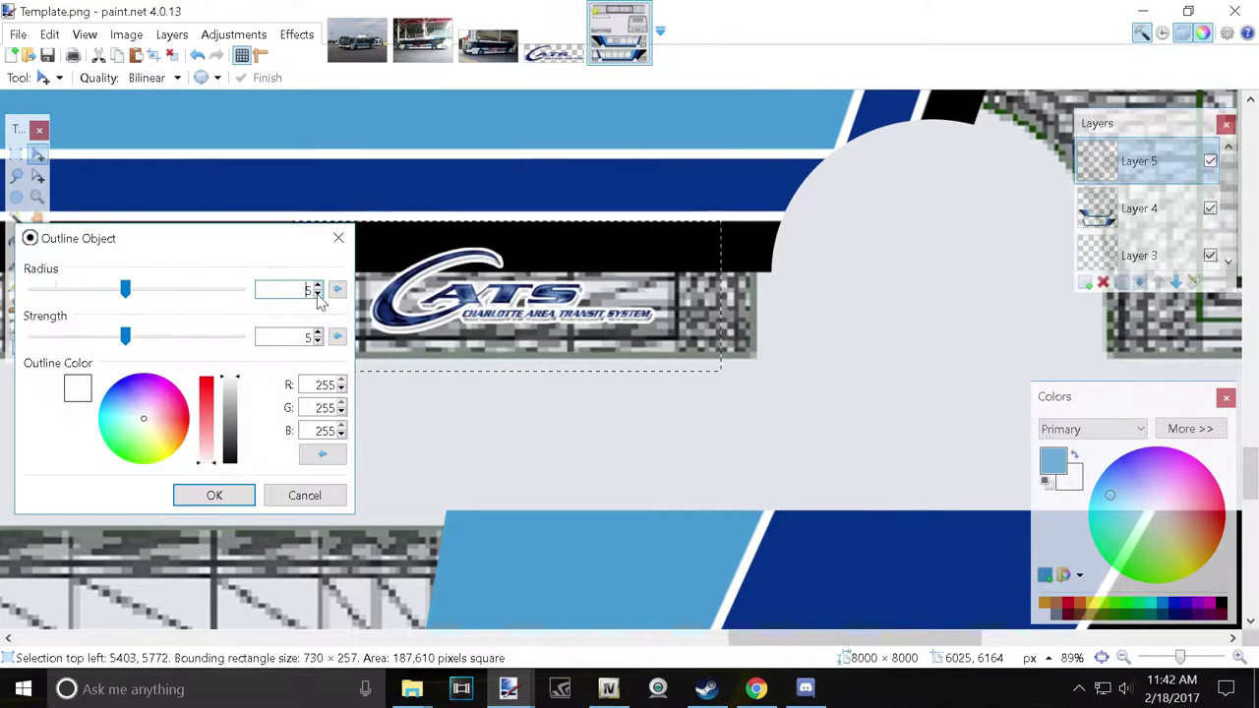
key(Return)
click(655, 449)
scroll(542, 317, down, 5)
Check the fleet number on the reference photo and preview fonts for 1055.
click(488, 39)
click(603, 49)
scroll(629, 374, up, 5)
click(487, 39)
click(619, 34)
click(239, 78)
key(Down)
key(Down)
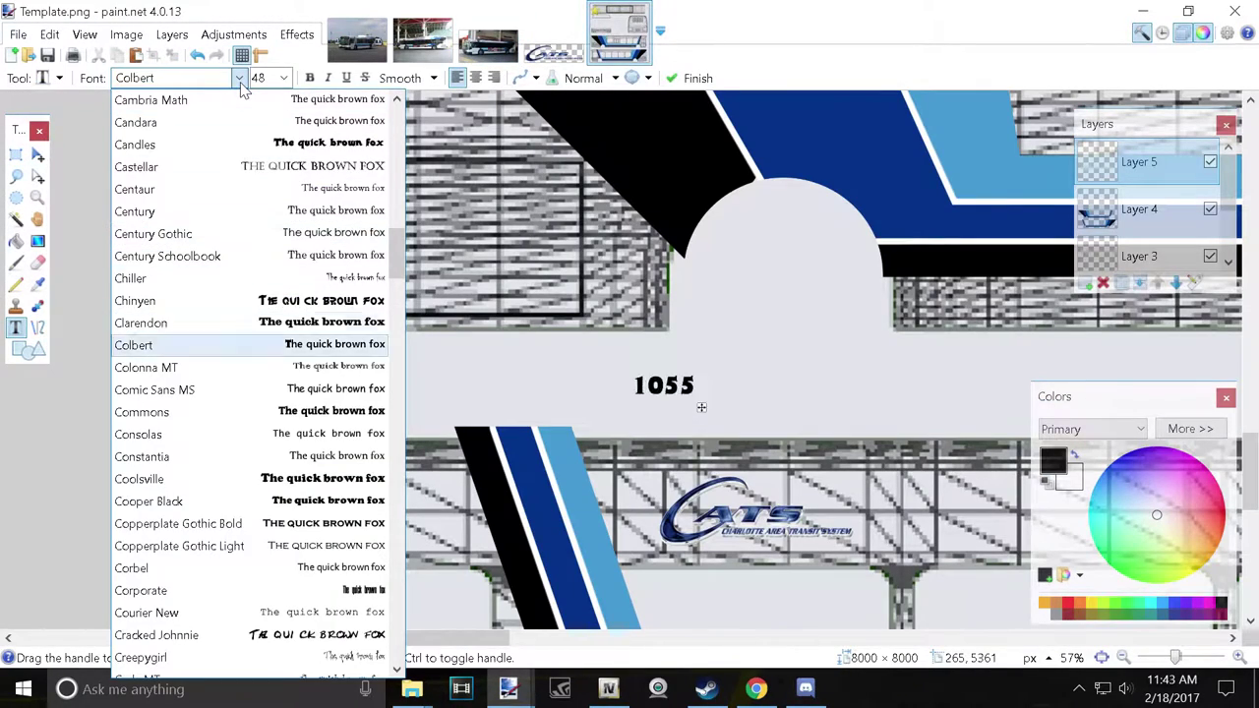
key(Down)
key(Down)
key(Down)
key(Down)
key(Down)
key(Down)
Set the 1055 fleet number in Haettenschweiler and enlarge it.
key(Down)
key(Down)
key(Down)
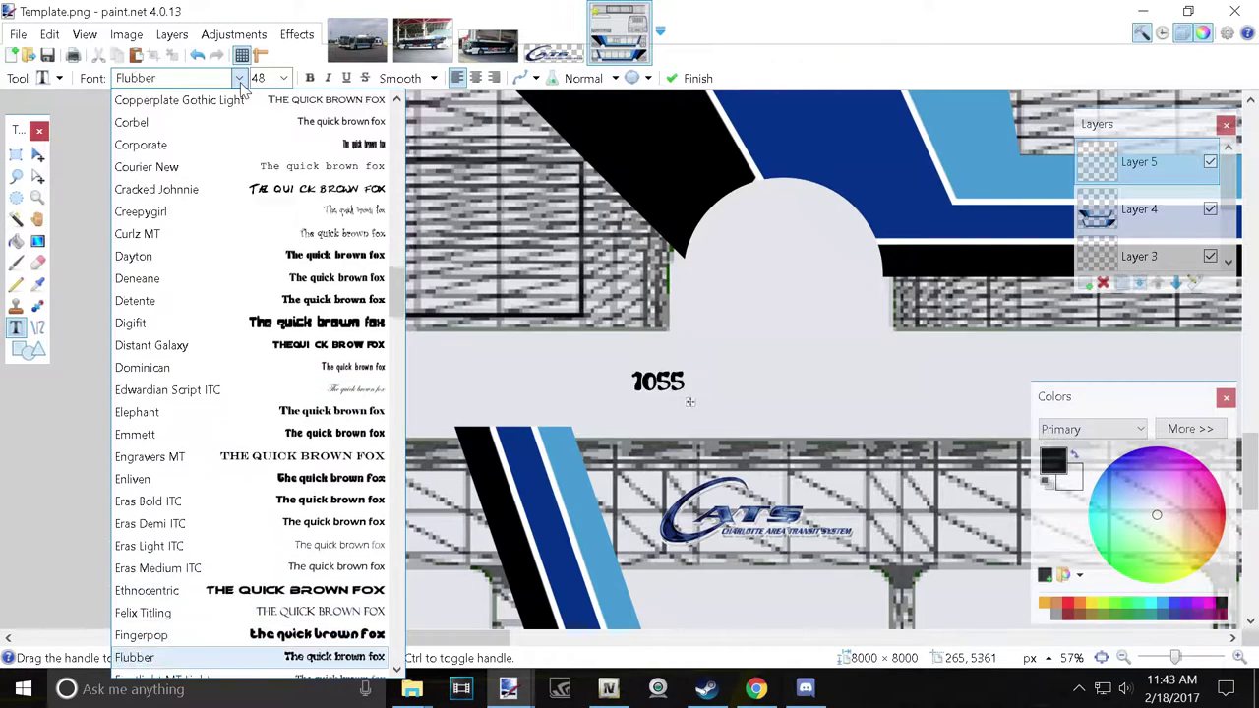
key(Down)
key(Down)
key(Down)
click(239, 78)
key(Down)
key(Down)
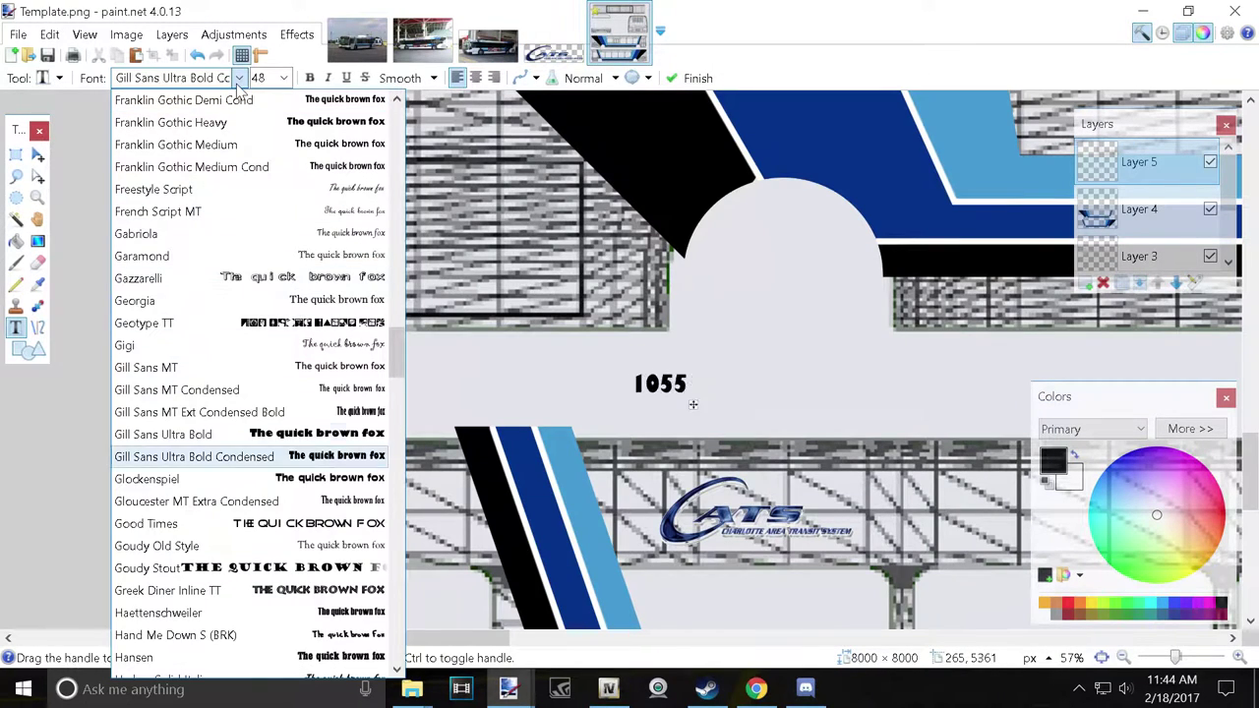
key(Down)
key(Return)
click(283, 78)
Set the 1055 fleet number to size 84 and move it to the far right of the bus side.
click(264, 354)
drag(700, 408, 437, 539)
scroll(437, 539, up, 3)
key(m)
drag(571, 452, 1121, 325)
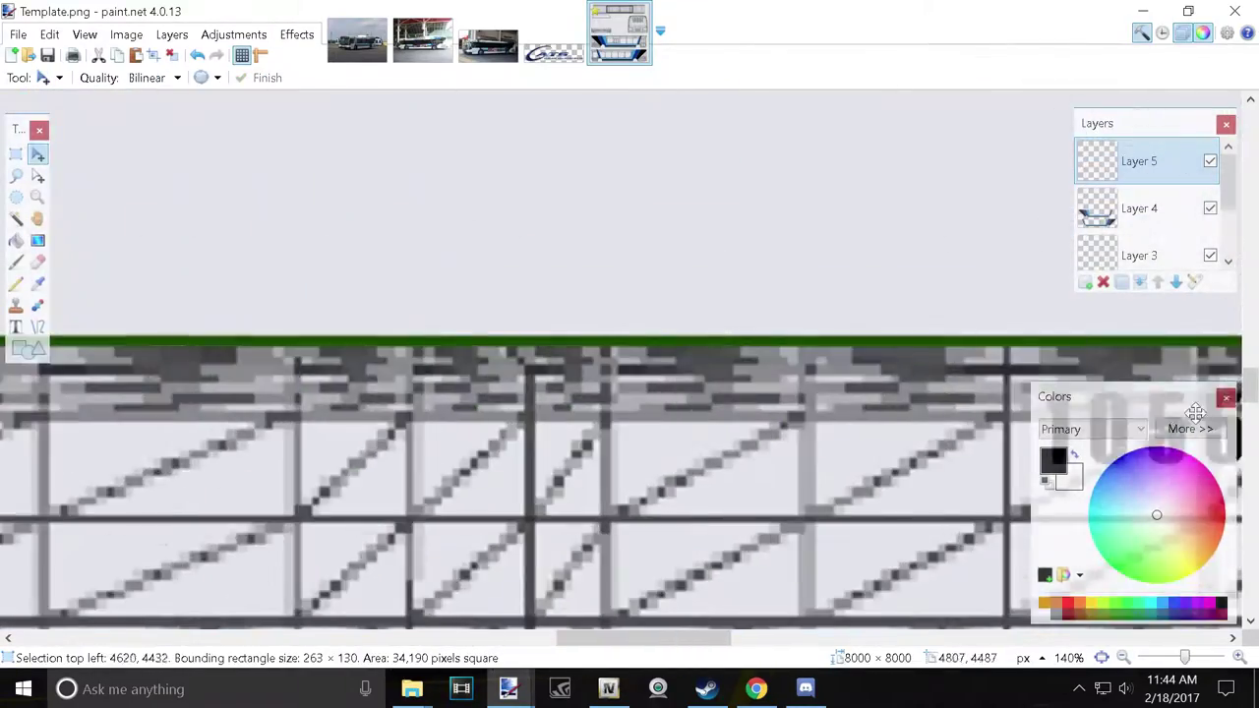
scroll(944, 477, down, 3)
Letter CLEAN AIR BUS in large bold dark blue Gill Sans Ultra Bold on the upper bus side.
click(422, 39)
click(618, 33)
scroll(295, 325, down, 3)
click(1138, 160)
click(38, 283)
click(16, 327)
click(414, 477)
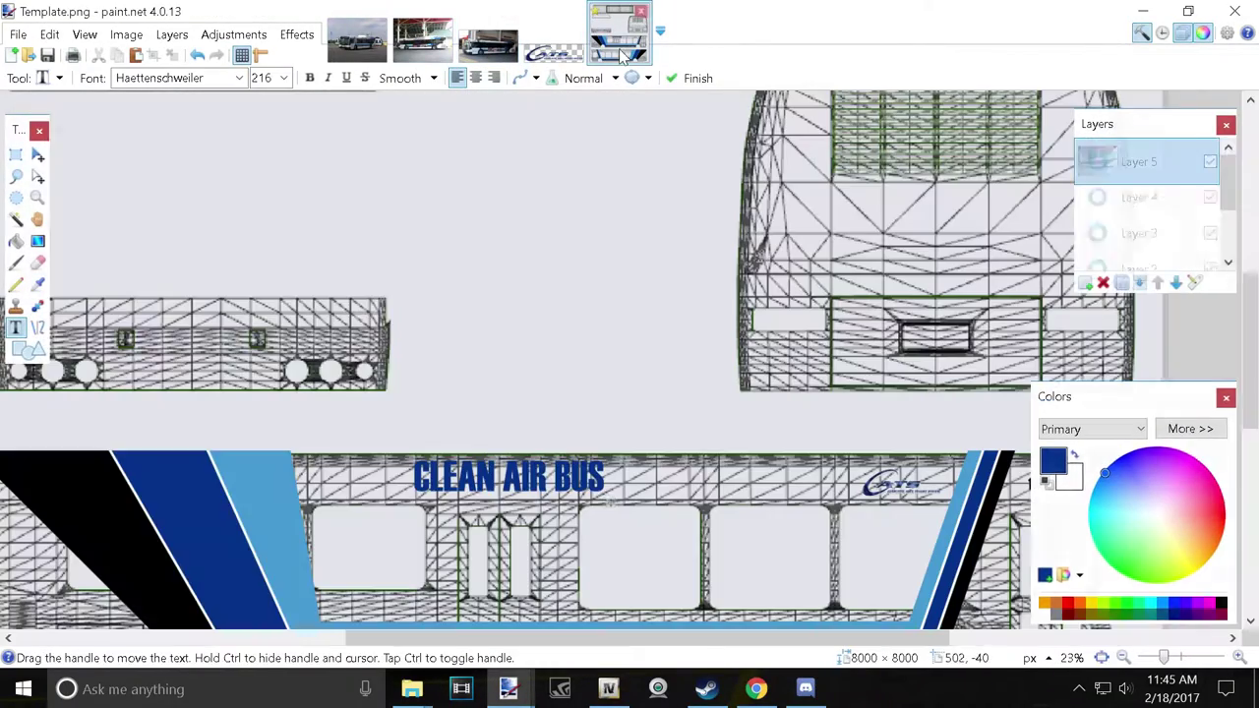
text(CLEAN AIR BUS)
click(177, 78)
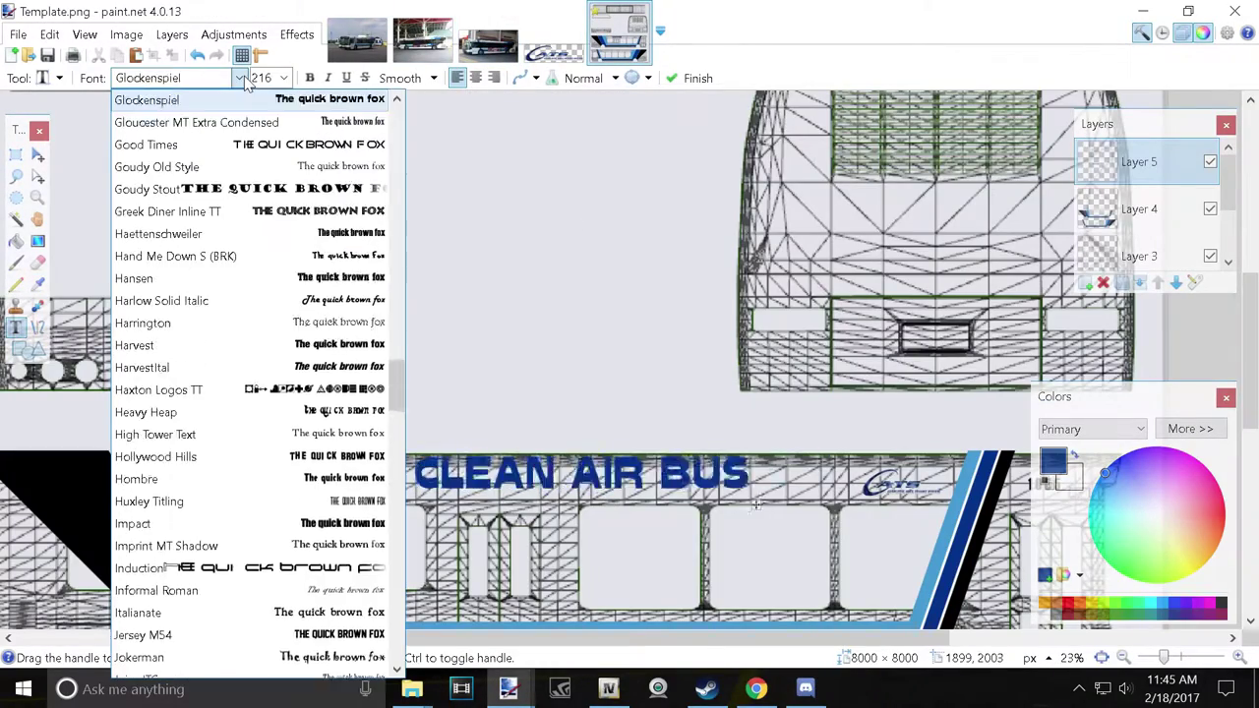
click(16, 154)
Resize the CLEAN AIR BUS lettering and place a copy on the lower bus side.
scroll(589, 452, up, 2)
mouse_move(305, 423)
mouse_down()
mouse_move(873, 489)
mouse_move(875, 423)
mouse_up()
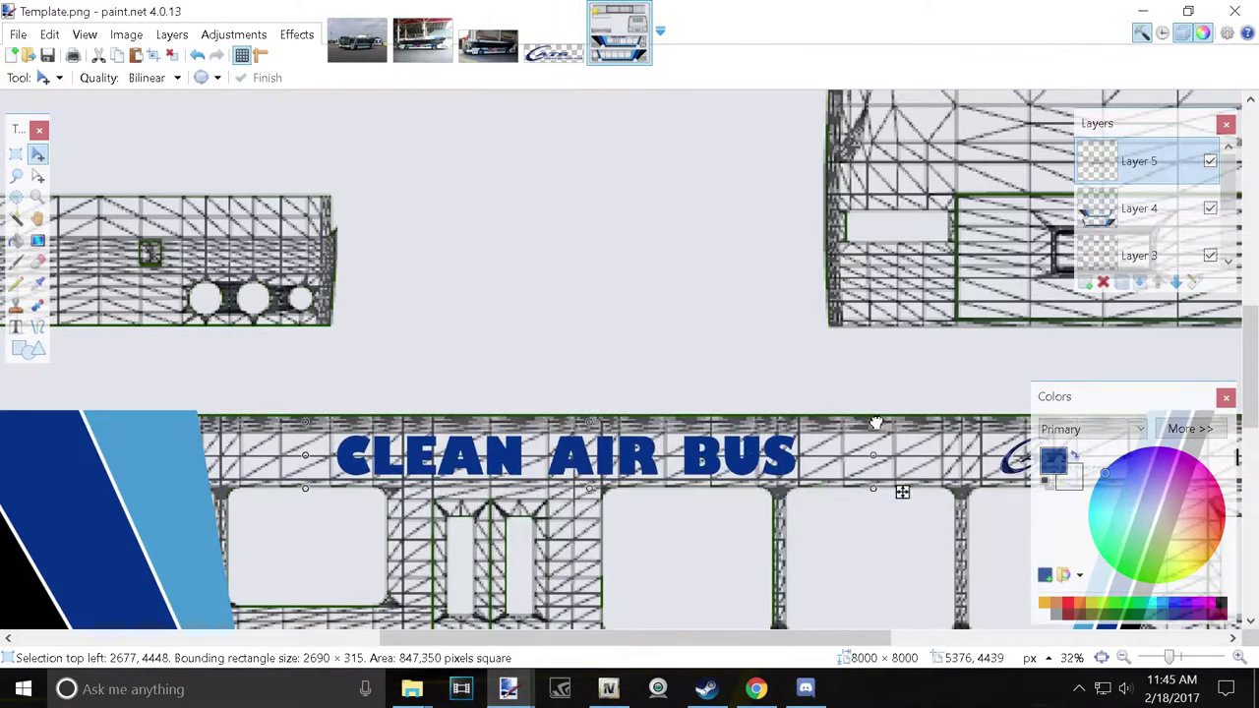
drag(698, 451, 567, 508)
scroll(568, 509, down, 5)
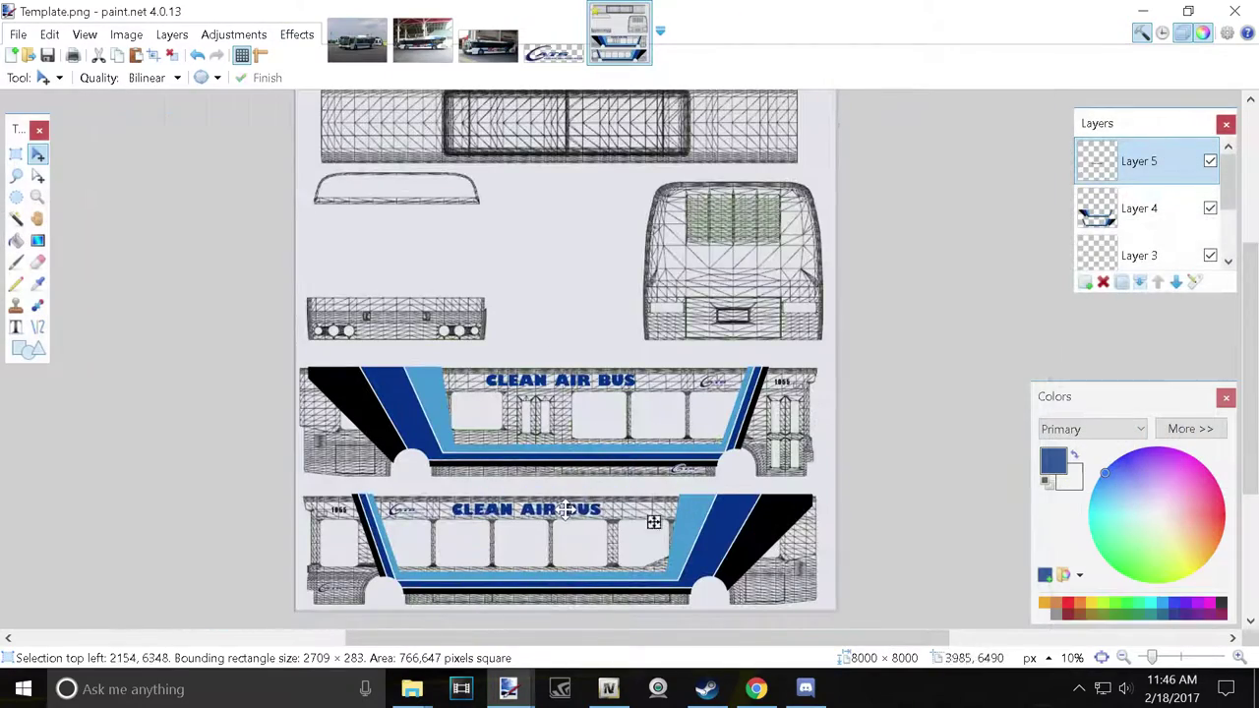
click(422, 40)
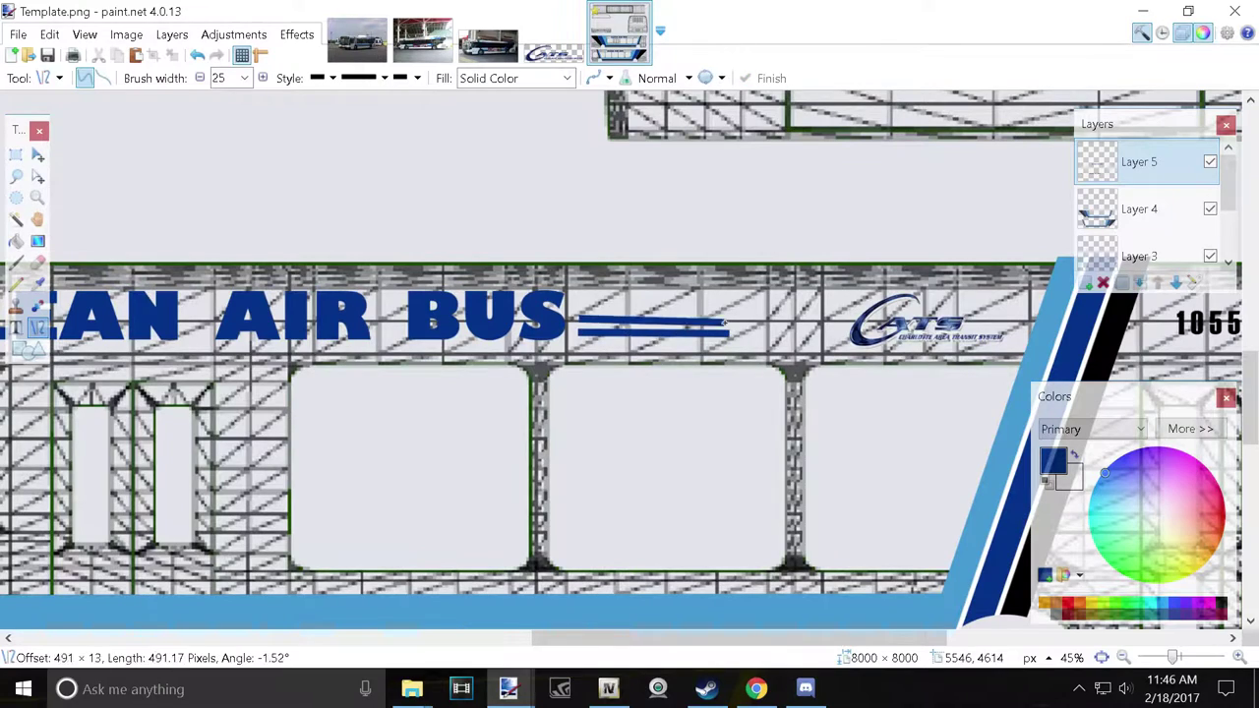
Draw a thick dark blue bar after BUS and place a copy just above it.
scroll(727, 308, up, 4)
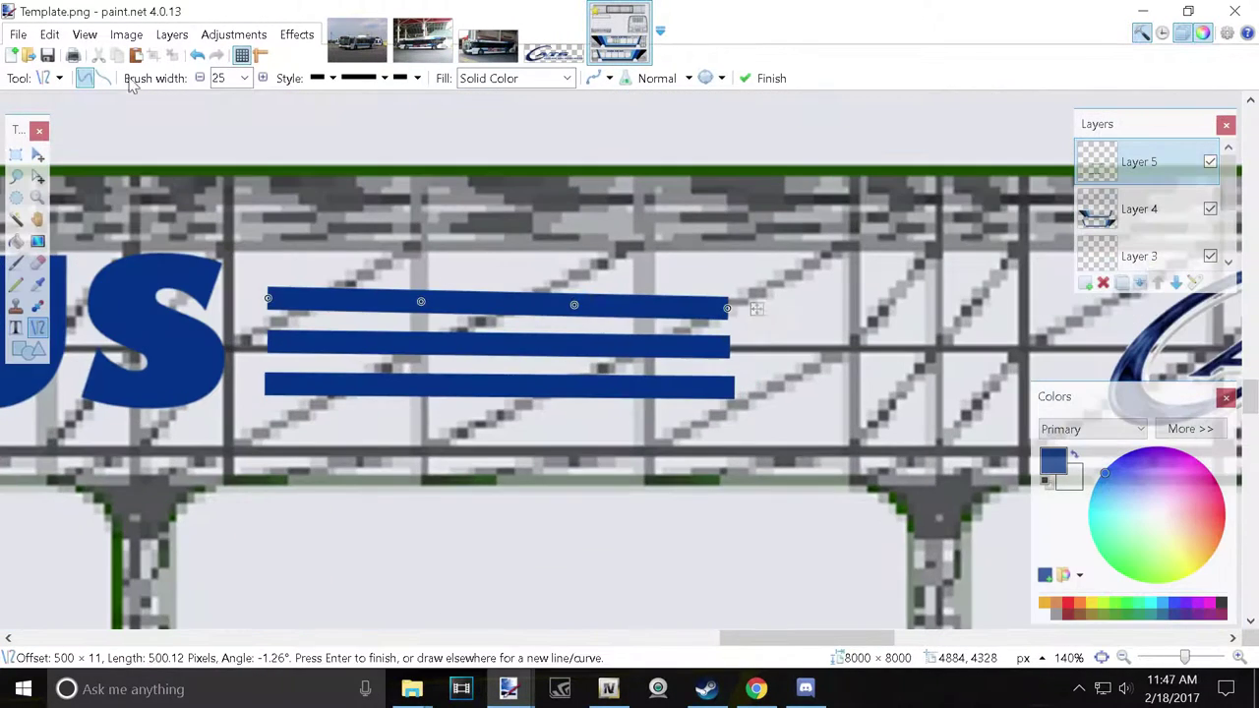
key(ctrl+z)
mouse_move(253, 393)
mouse_down()
mouse_move(730, 394)
mouse_move(823, 360)
mouse_up()
scroll(730, 393, up, 2)
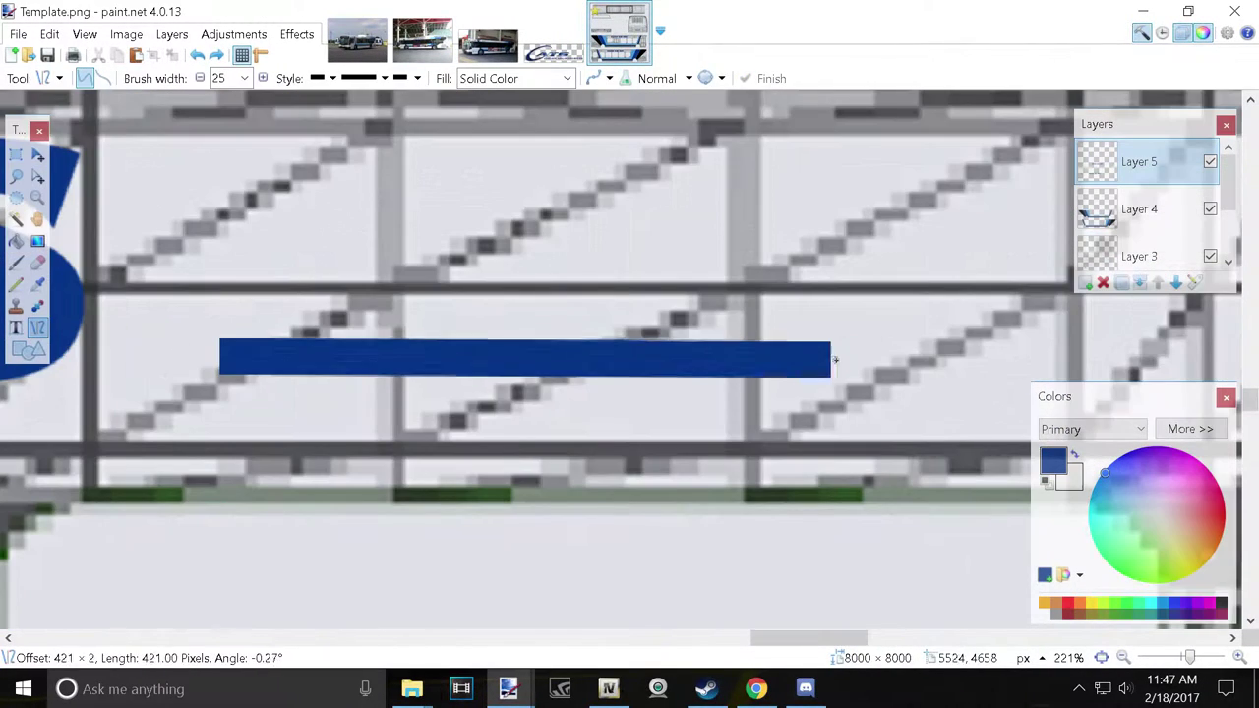
key(Return)
key(m)
mouse_move(624, 364)
mouse_down()
mouse_move(620, 321)
mouse_move(661, 257)
mouse_move(609, 211)
mouse_up()
Stack the remaining bar copies after BUS and tilt a selection diagonally across their ends.
scroll(610, 211, down, 2)
key(s)
drag(393, 191, 773, 309)
key(m)
drag(579, 300, 537, 286)
click(37, 175)
drag(1053, 131, 572, 148)
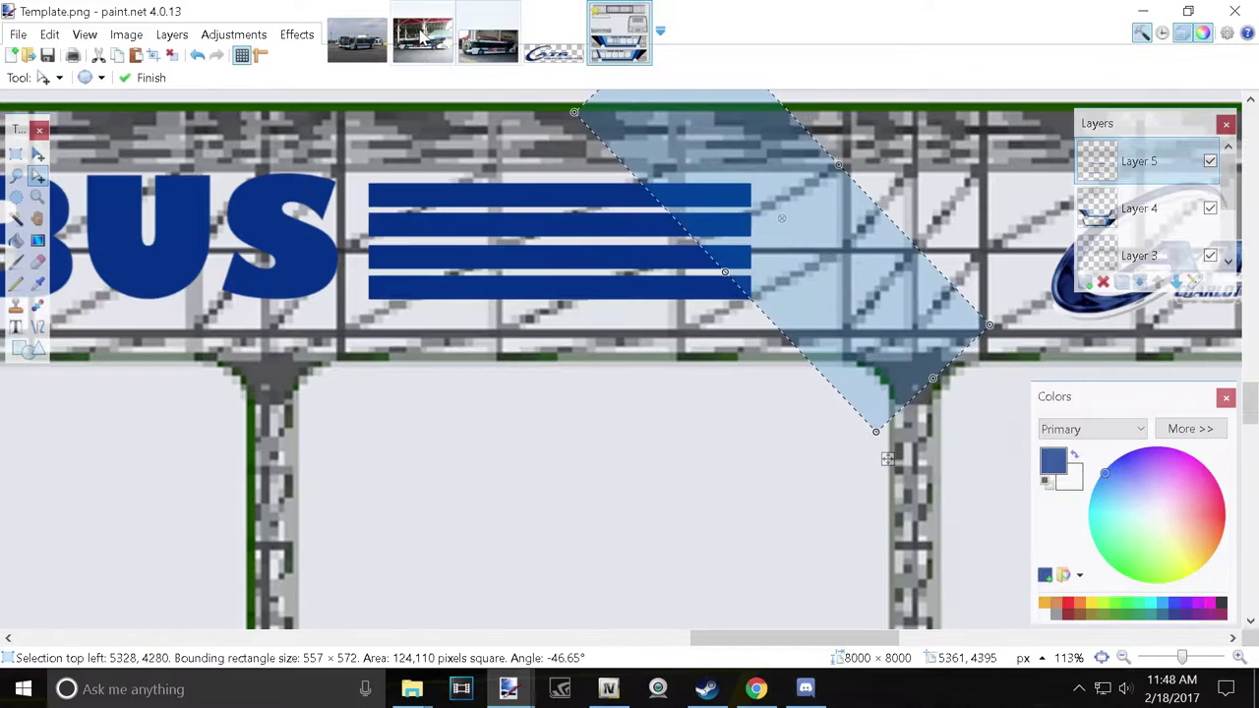
Erase the bar ends inside the diagonal selection to give them slanted, tapered ends.
scroll(744, 167, down, 2)
key(Delete)
key(ctrl+d)
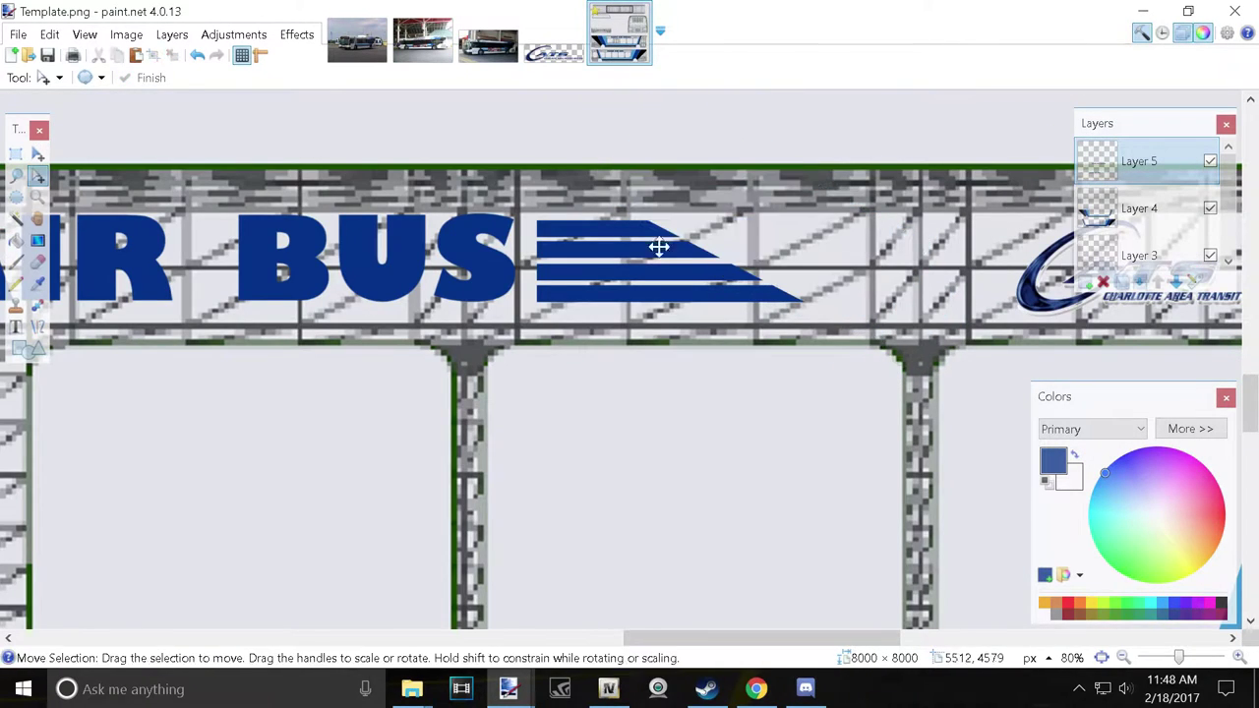
click(296, 35)
click(655, 449)
Select all four blue speed-line bars by colour with the Magic Wand.
click(16, 218)
scroll(826, 383, up, 1)
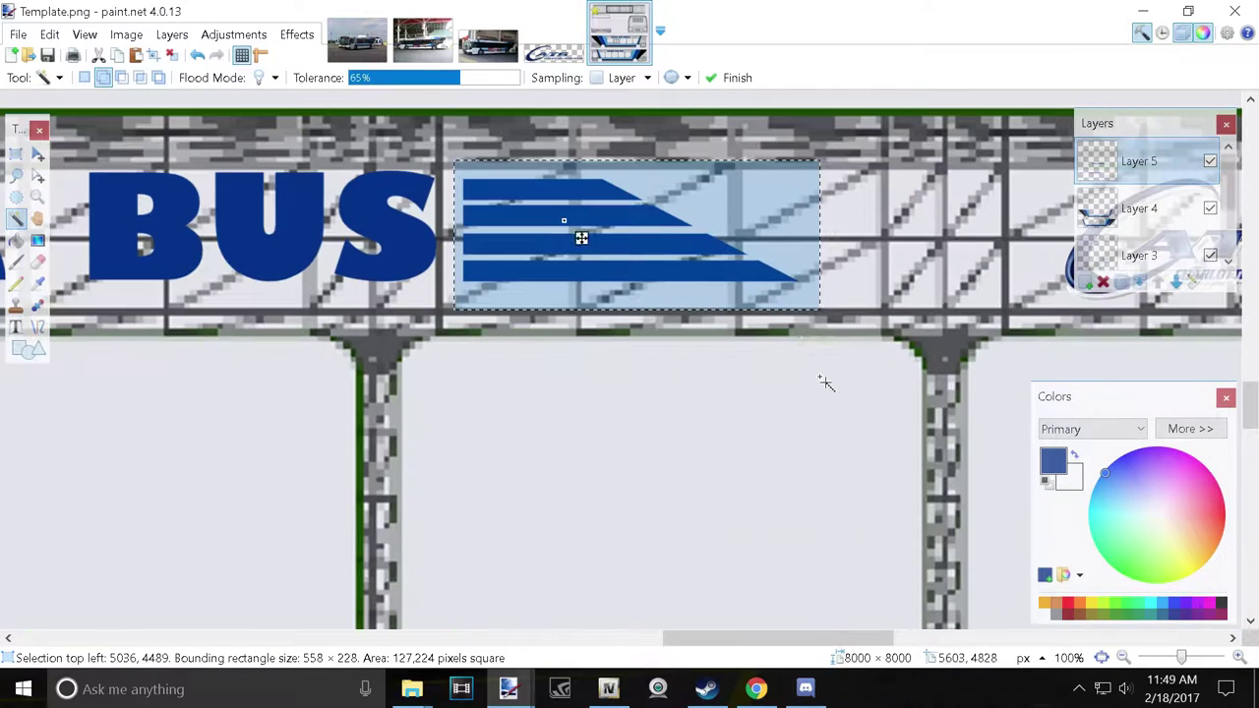
click(747, 239)
scroll(697, 259, down, 2)
key(ctrl+z)
key(s)
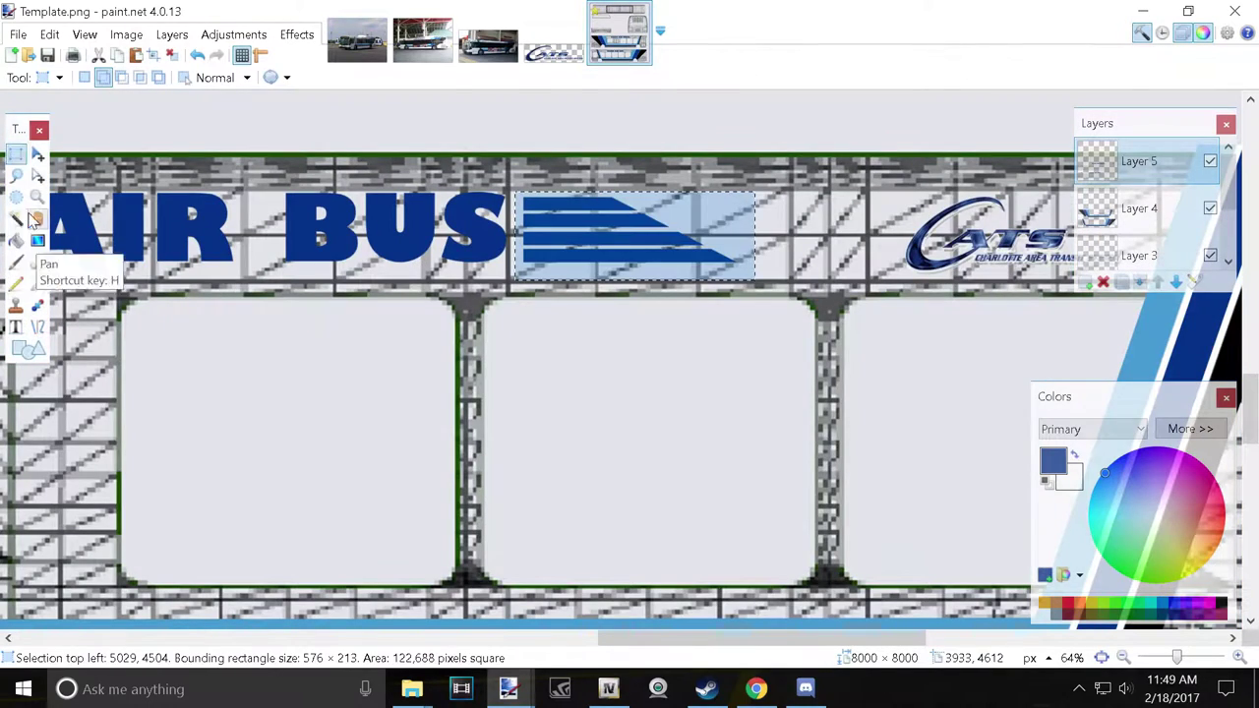
Sample the light blue stripe as second colour and fill the bars with a blue gradient.
click(38, 241)
click(37, 282)
right_click(1160, 325)
scroll(640, 239, up, 3)
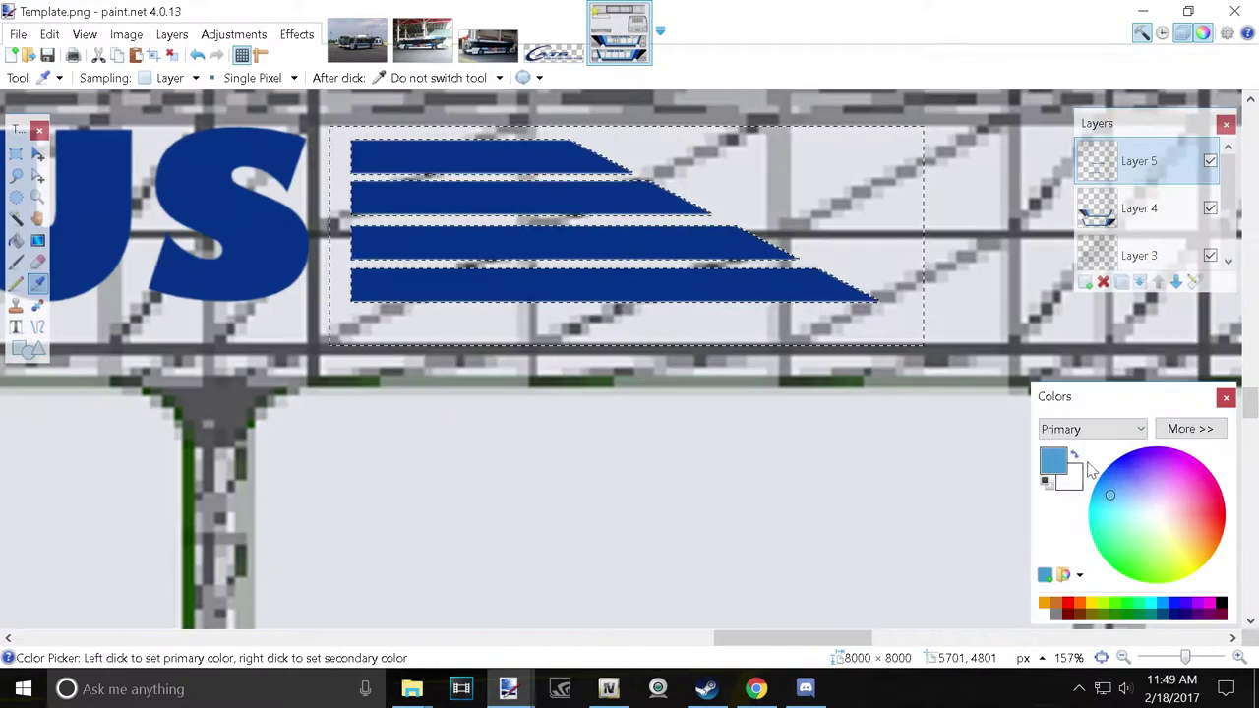
click(37, 241)
drag(856, 231, 792, 231)
click(197, 55)
drag(648, 201, 354, 183)
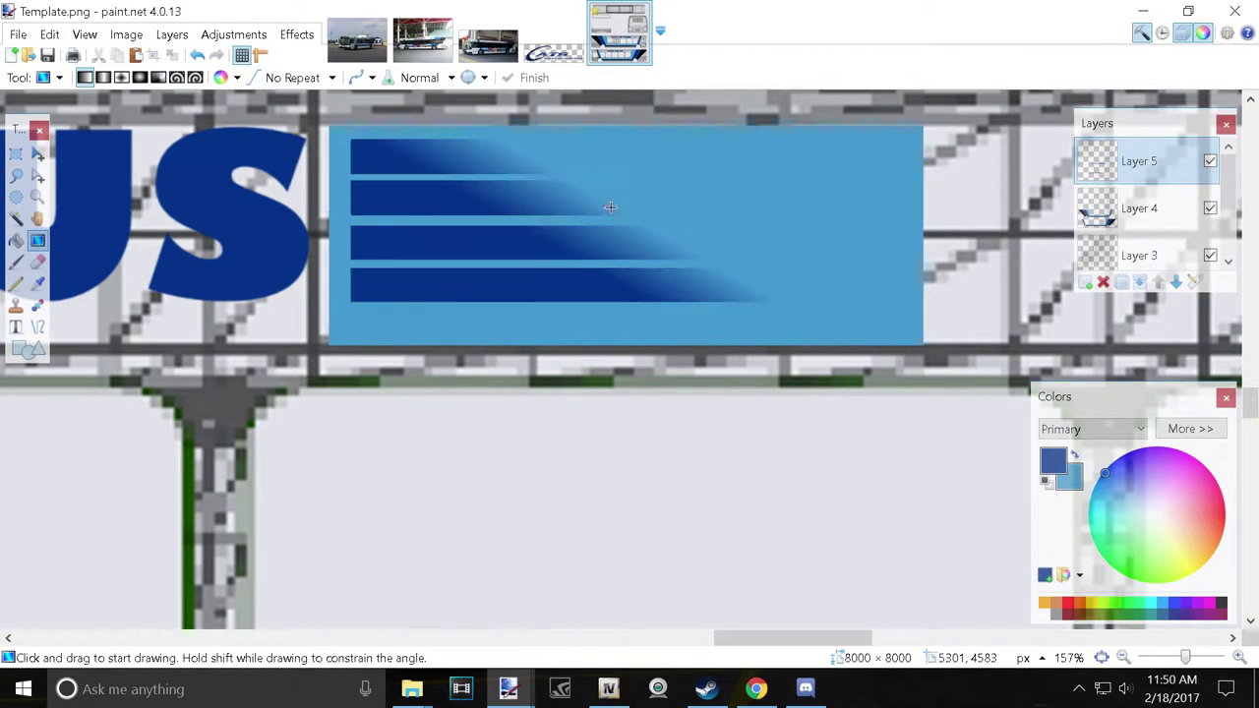
drag(658, 177, 708, 197)
Reselect only the four bars and lay a light-to-dark blue gradient across them.
click(15, 218)
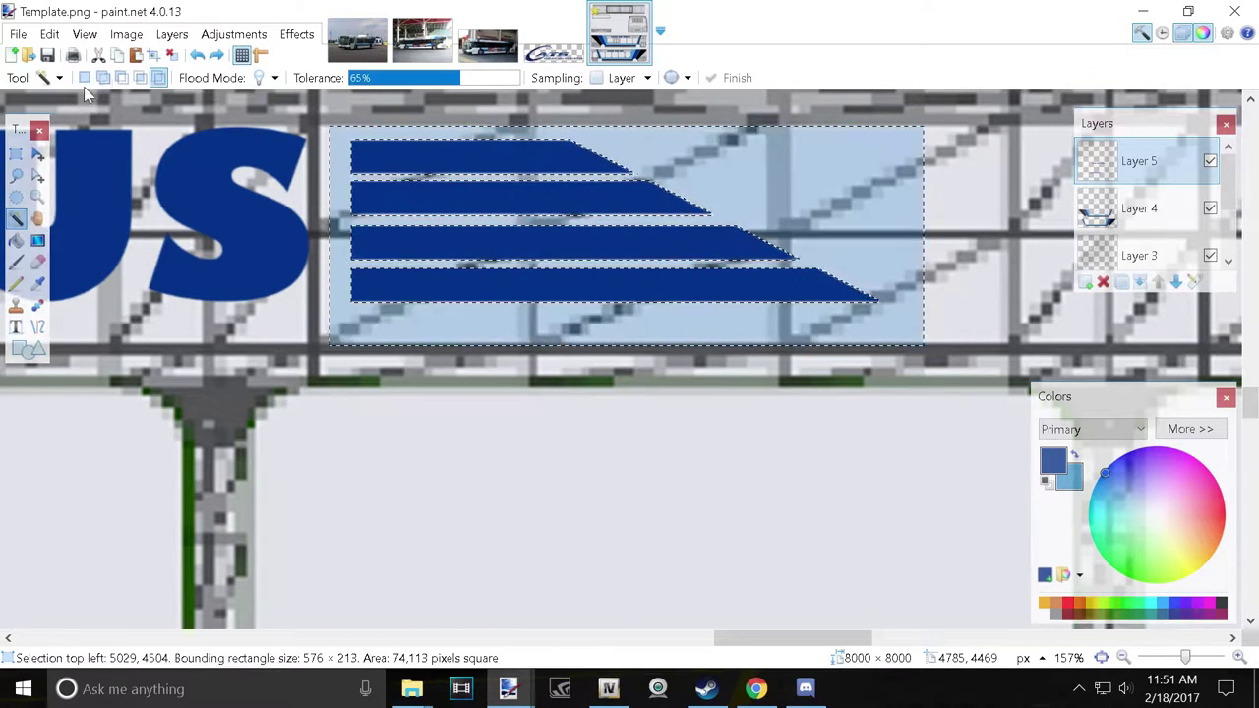
click(140, 79)
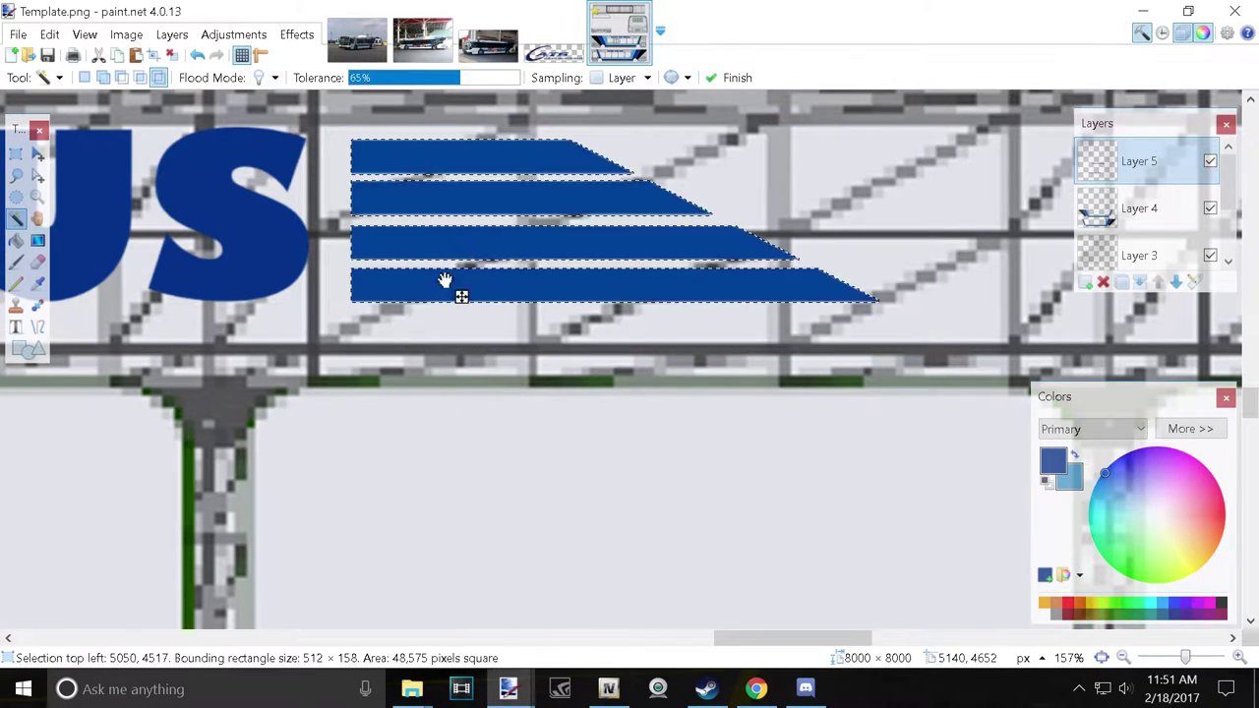
key(g)
drag(469, 198, 601, 246)
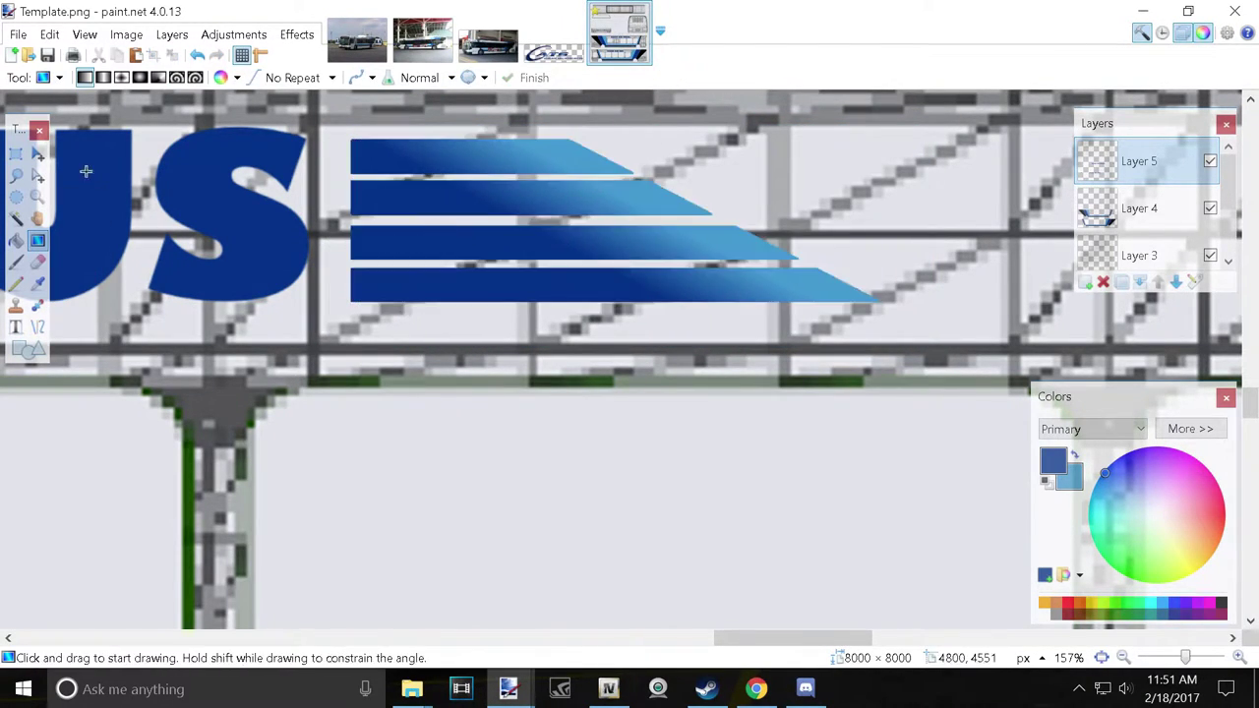
Rotate the selection outline around the bars and pick the bars up for moving.
key(m)
ctrl+scroll(941, 352, down, 2)
click(37, 175)
mouse_move(915, 295)
mouse_down()
mouse_move(1004, 409)
mouse_move(750, 295)
mouse_up()
click(38, 153)
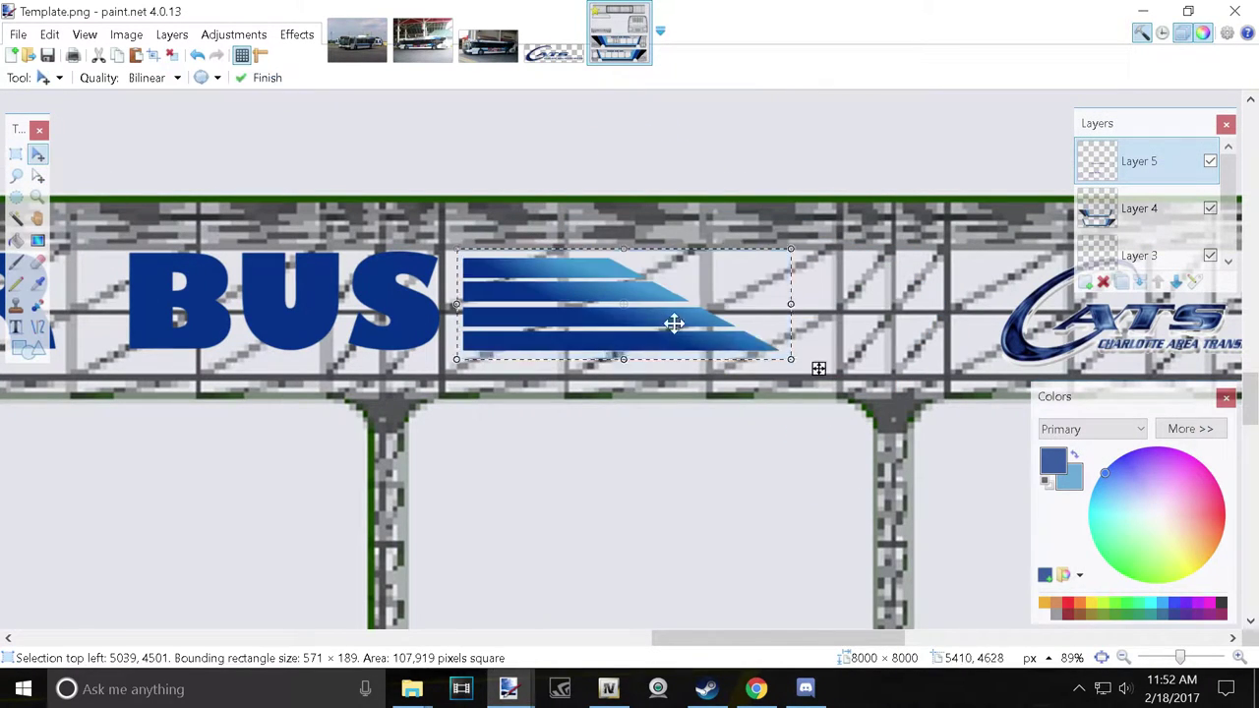
Move the gradient speed-line bars to sit just left of CLEAN AIR BUS.
drag(675, 323, 723, 430)
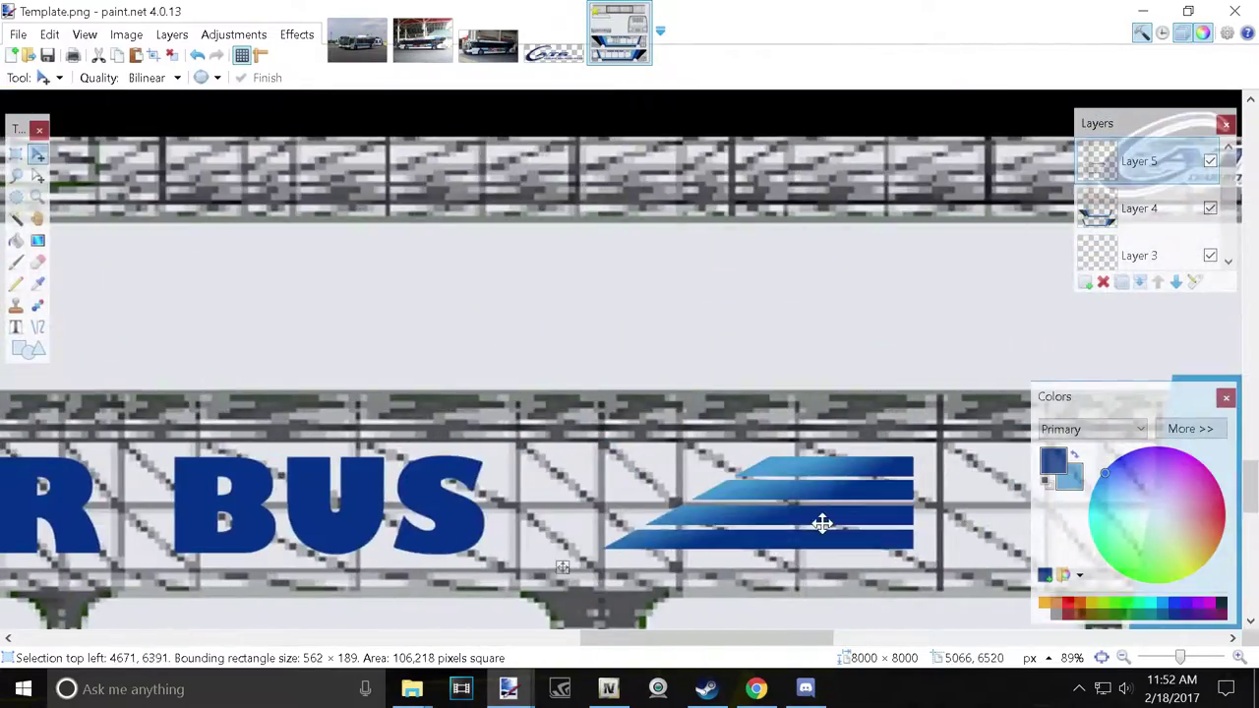
drag(724, 430, 378, 514)
ctrl+scroll(377, 513, down, 3)
click(16, 153)
key(ctrl+z)
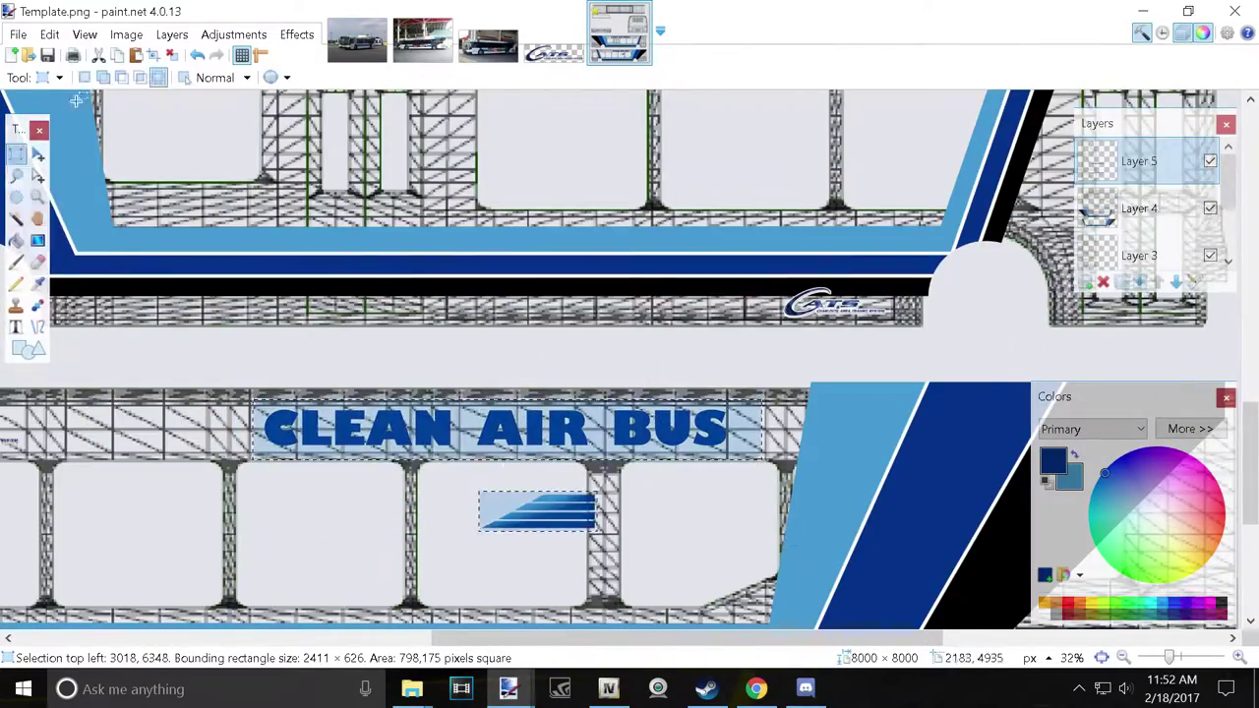
key(ctrl+z)
click(38, 154)
mouse_move(536, 512)
mouse_down()
mouse_move(167, 421)
mouse_move(196, 420)
mouse_up()
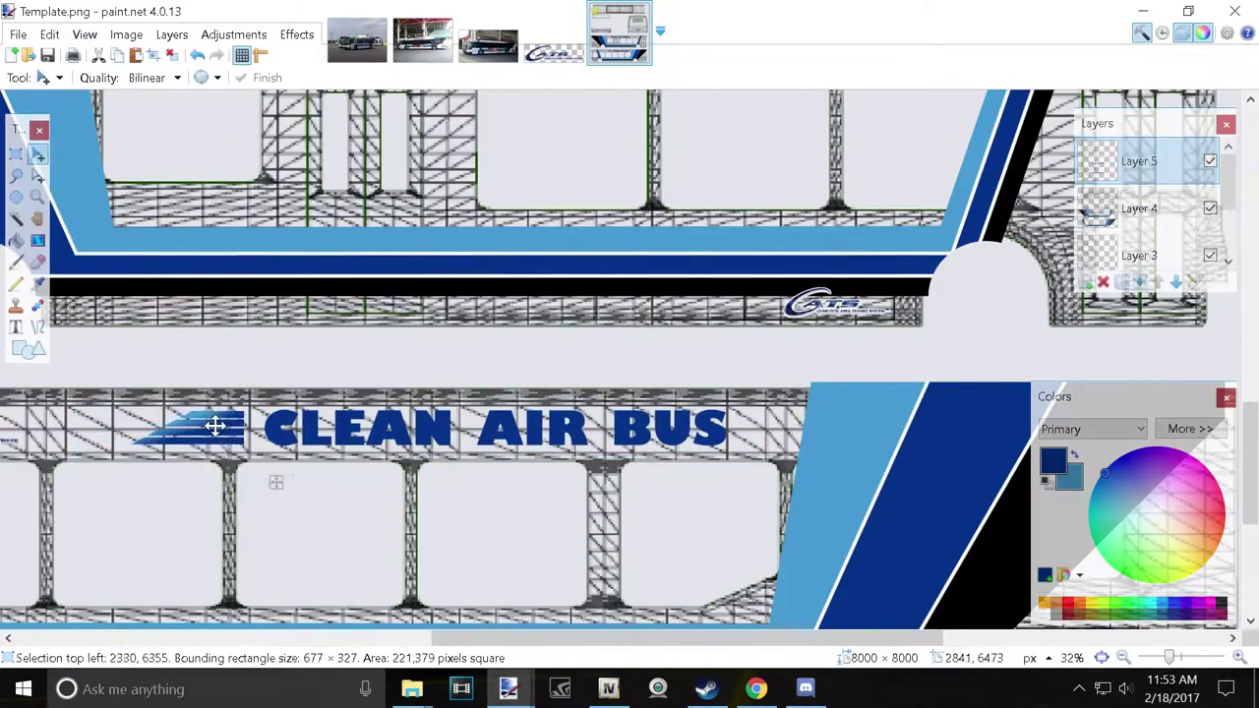
Place the CLEAN AIR BUS lettering with its speed lines onto the lower bus side.
ctrl+scroll(303, 500, down, 3)
click(423, 39)
click(618, 33)
click(15, 153)
drag(245, 273, 530, 307)
drag(384, 290, 354, 522)
key(ctrl+z)
key(ctrl+z)
key(ctrl+z)
key(ctrl+y)
click(488, 40)
click(618, 32)
ctrl+scroll(276, 336, up, 5)
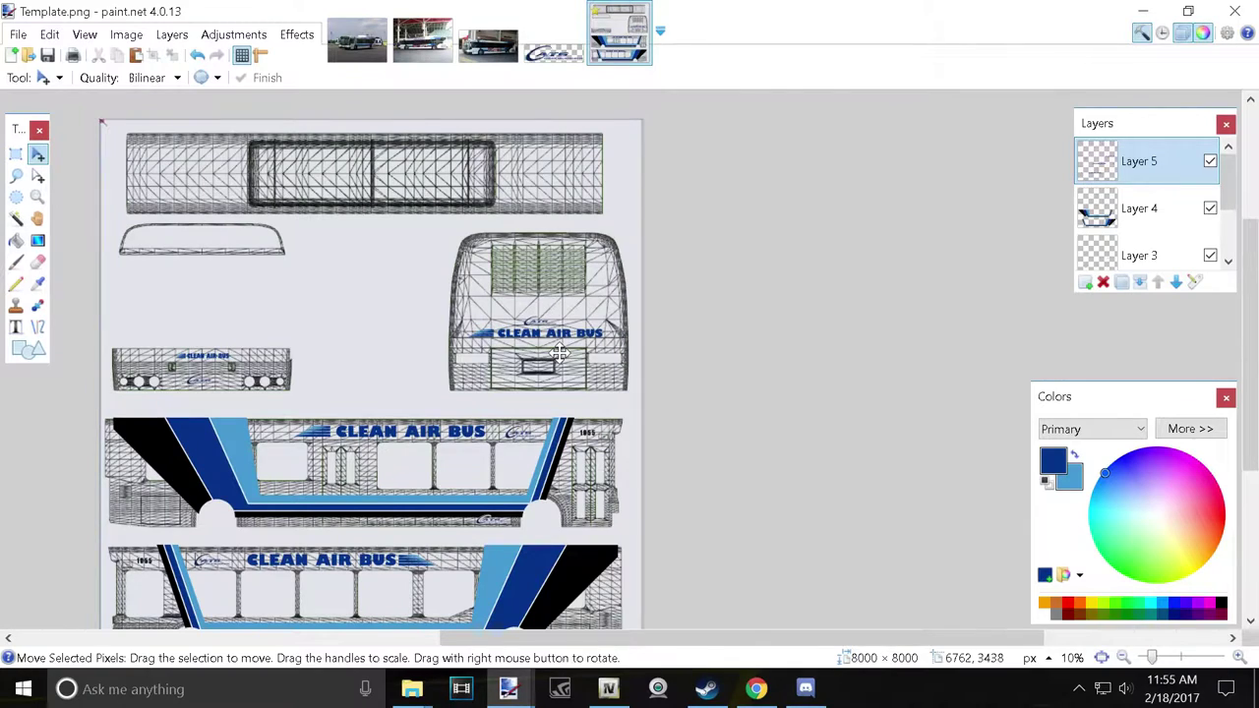
After reviewing the reference photos, fill Layer 2 white and set its opacity to 193.
click(488, 49)
key(ctrl+shift+Tab)
key(ctrl+shift+Tab)
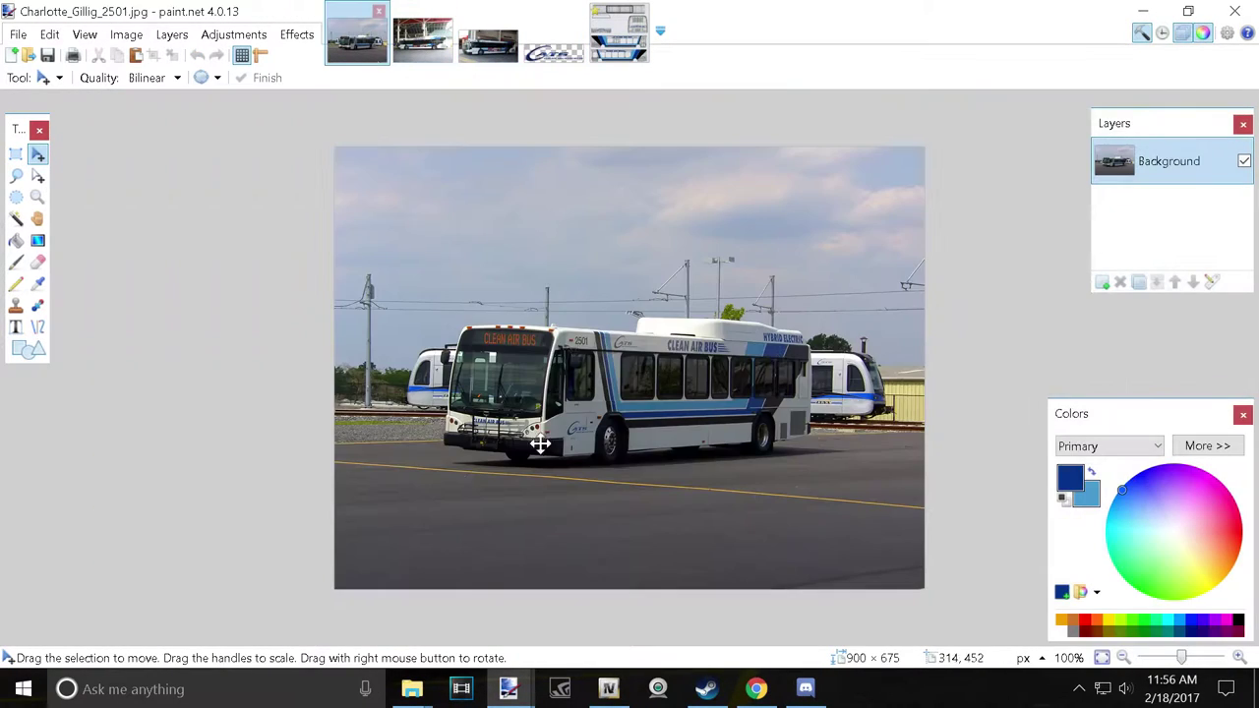
key(ctrl+shift+Tab)
key(f)
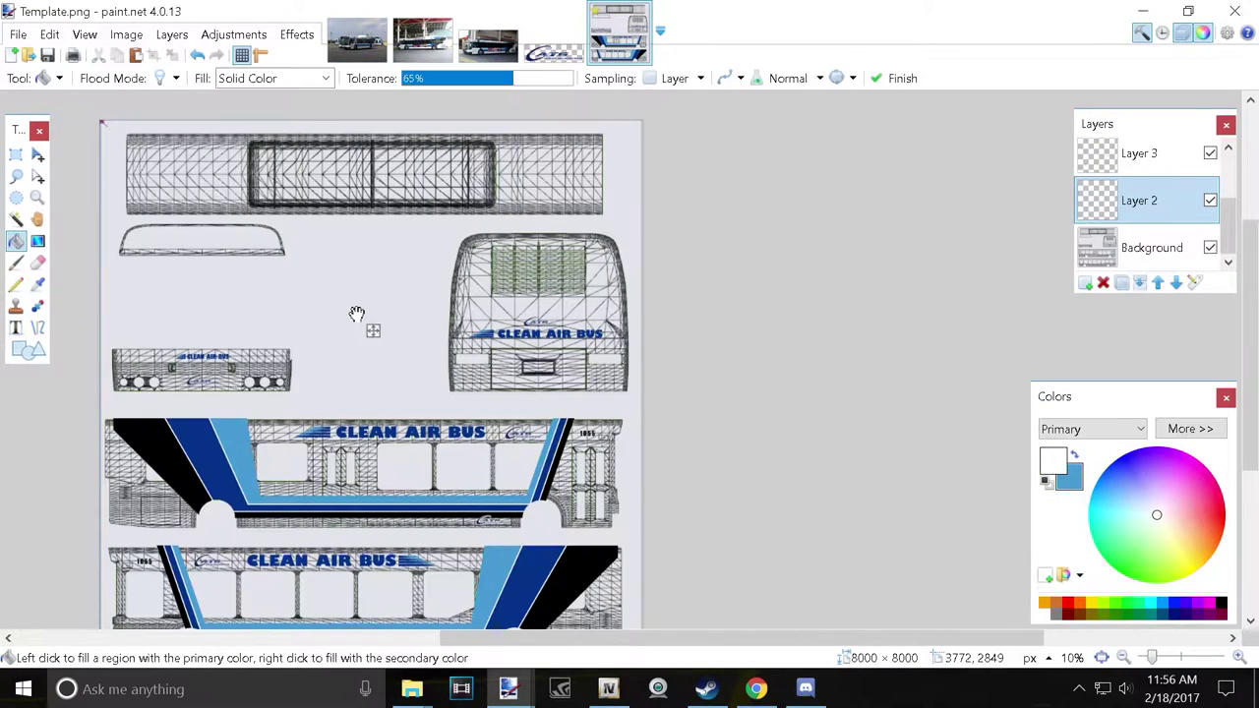
click(357, 318)
click(1193, 284)
click(509, 310)
click(624, 420)
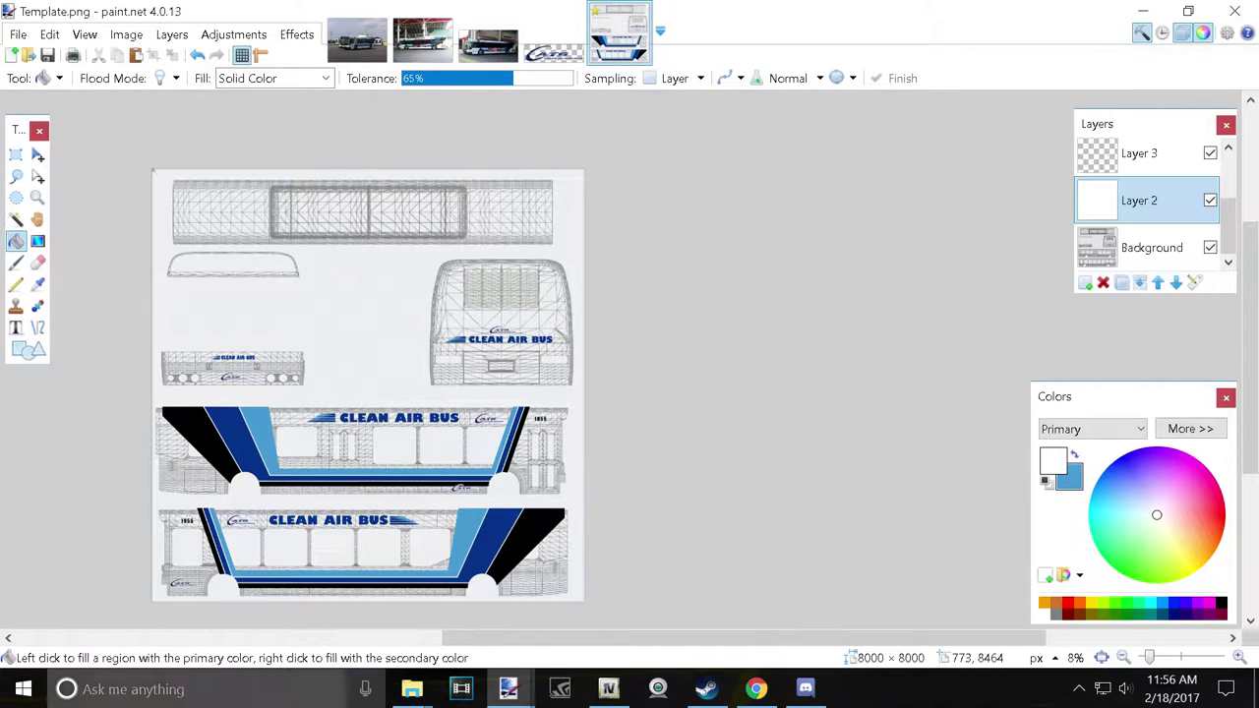
Add the New channel logo image as a layer from a file browser.
click(411, 689)
drag(360, 502, 570, 407)
click(548, 421)
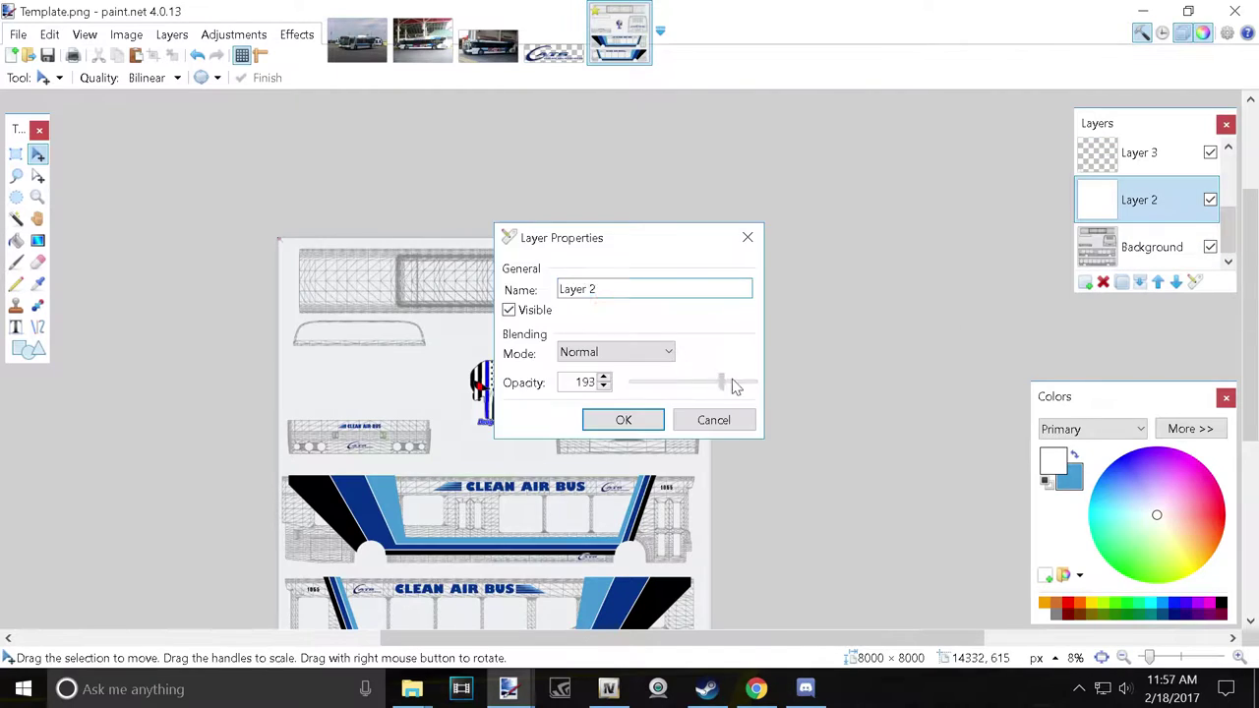
scroll(518, 362, down, 1)
Save the project as City Transit Bus in a new Cats folder.
key(ctrl+shift+n)
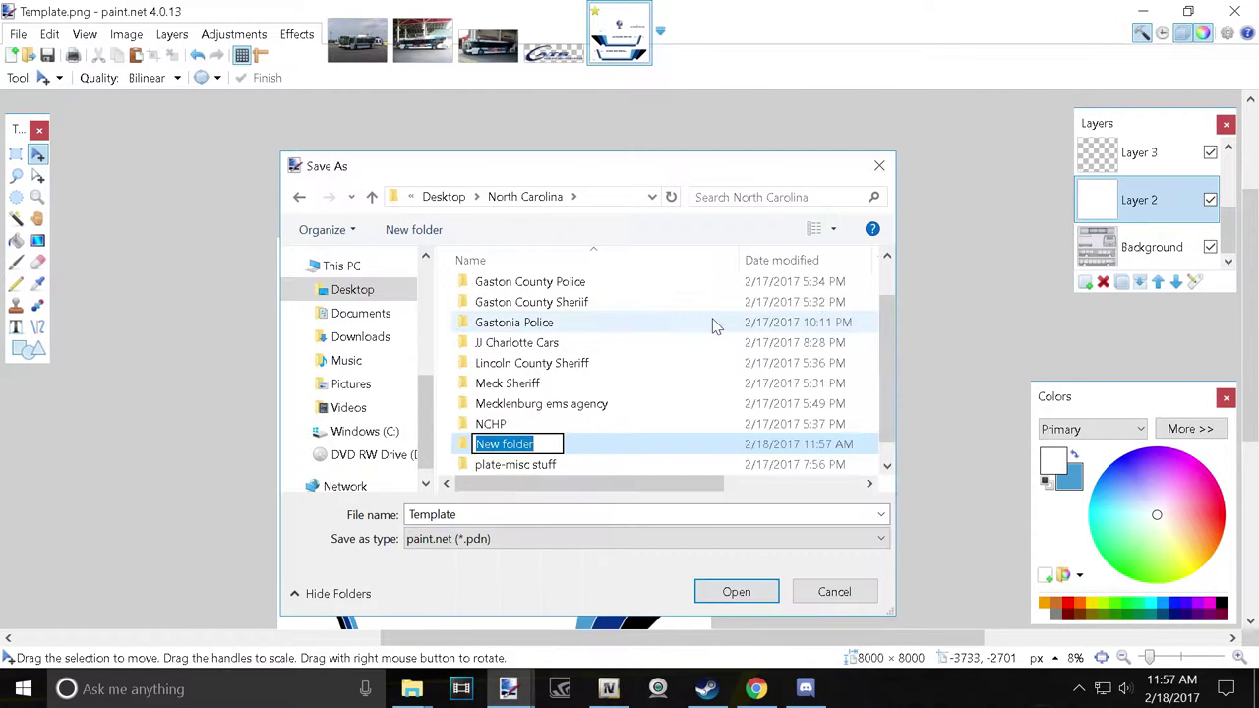
key(Return)
key(Return)
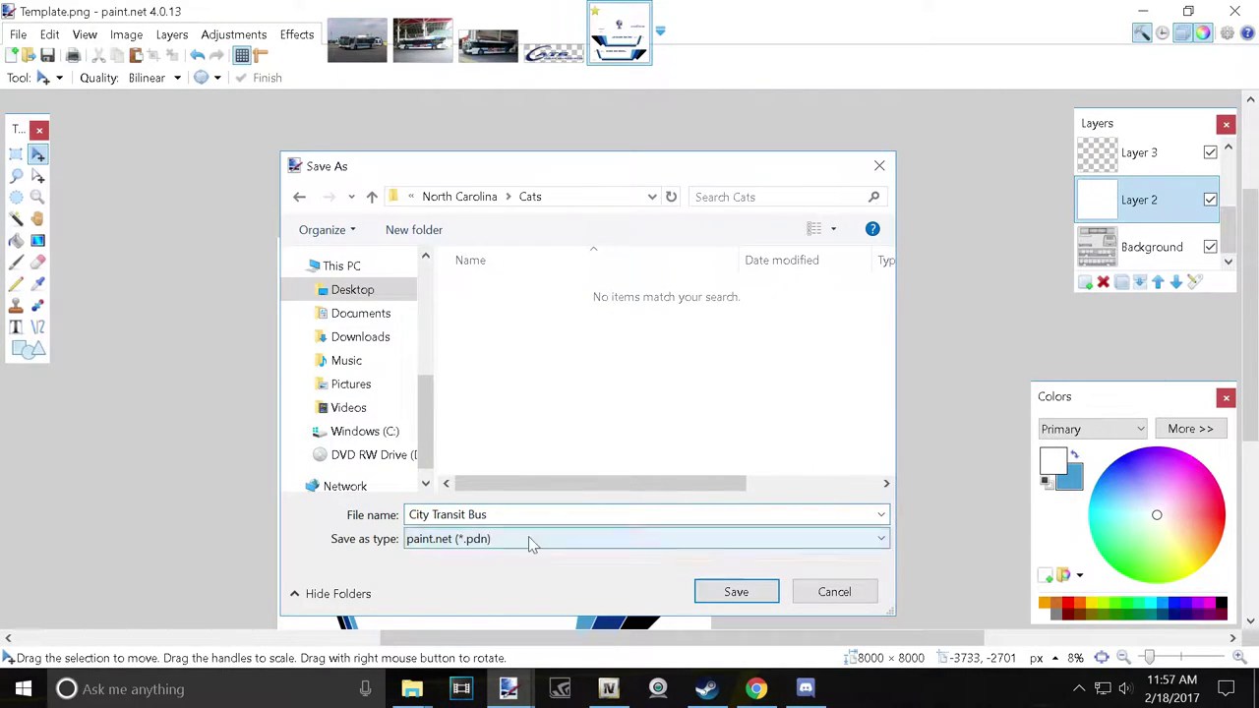
key(Return)
click(764, 501)
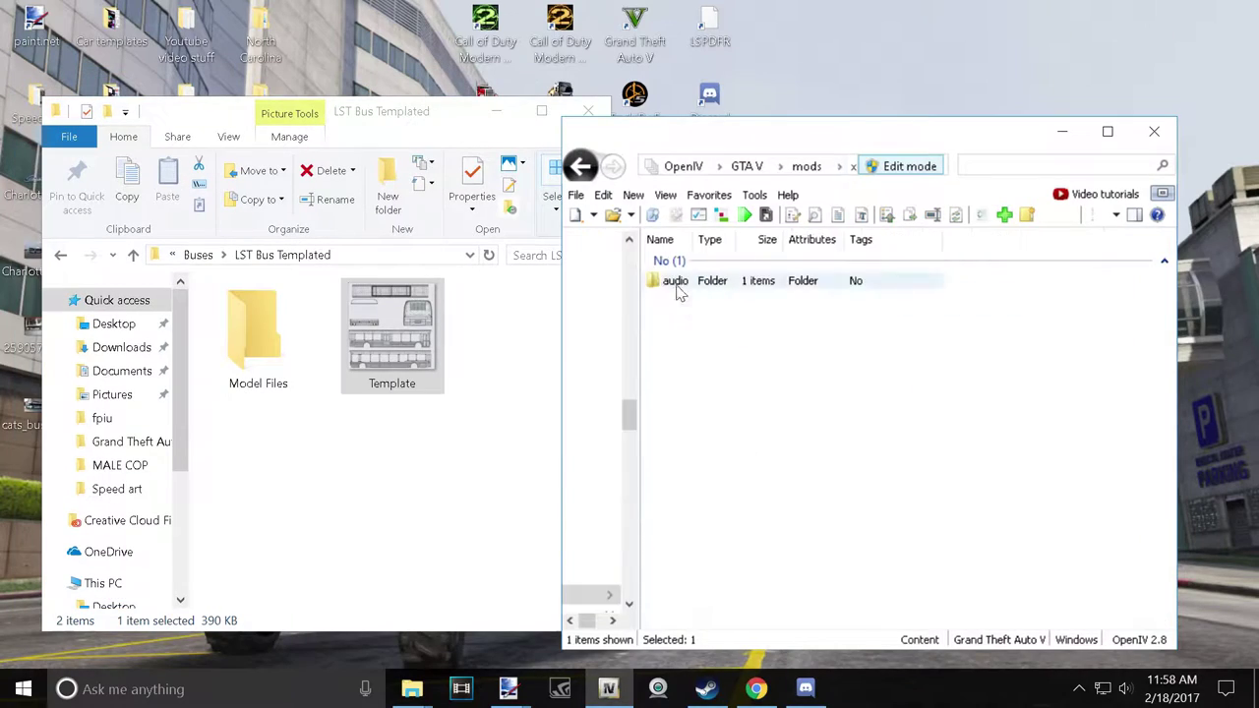
Browse the vehicle models folder and preview the bus model in OpenIV.
double_click(677, 298)
scroll(708, 413, down, 15)
scroll(718, 428, down, 10)
double_click(678, 440)
key(Escape)
double_click(241, 319)
click(101, 265)
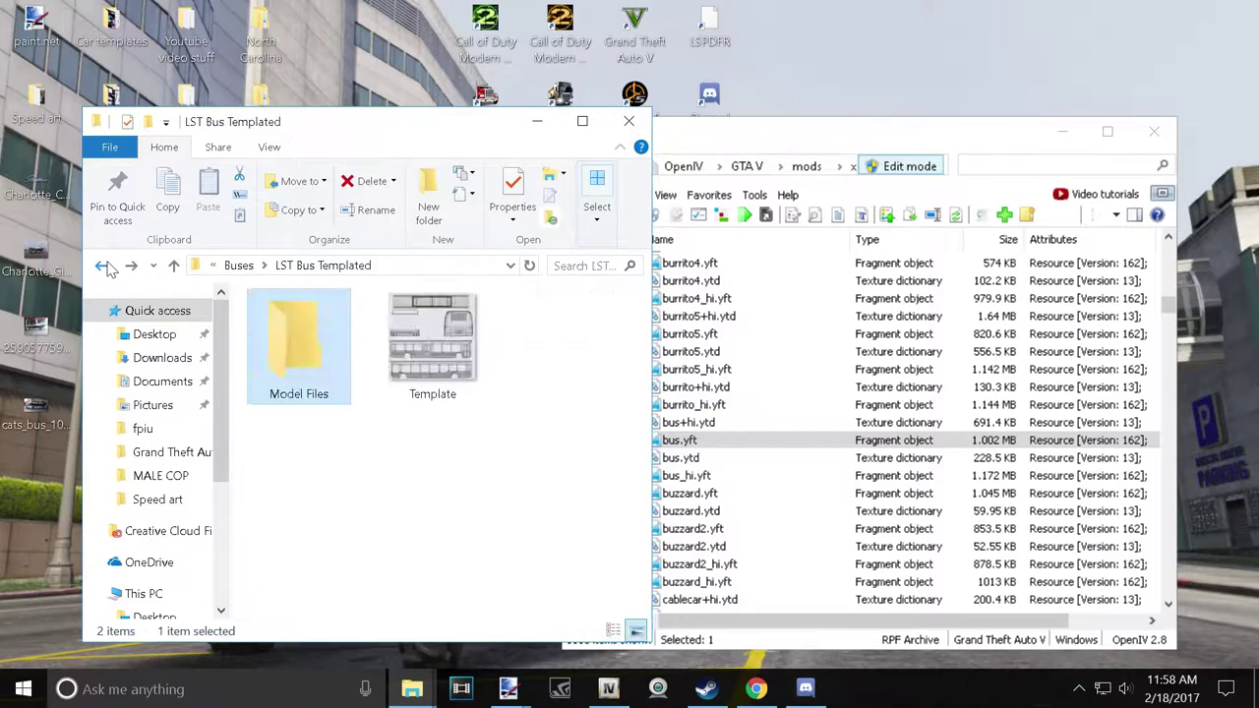
click(163, 357)
scroll(309, 488, down, 10)
click(411, 688)
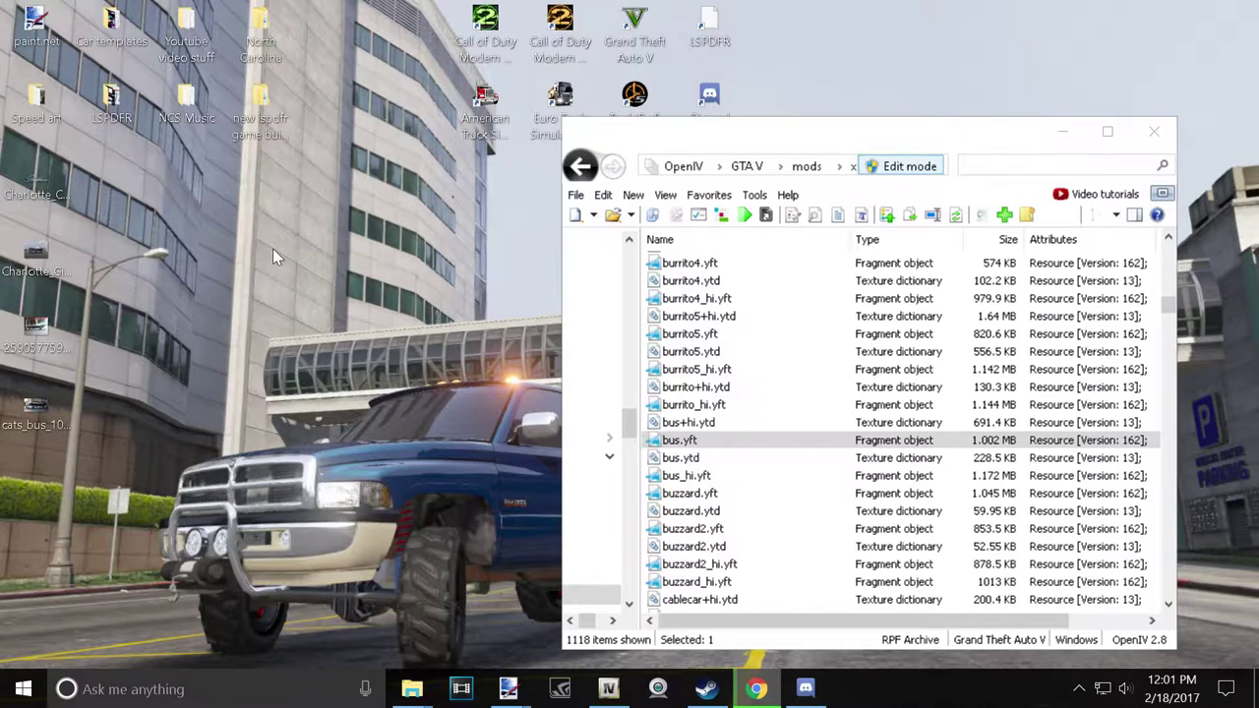
Open bus.ytd and scroll the Texture editor to the metro_bus livery textures.
double_click(694, 458)
scroll(983, 394, down, 2)
scroll(1152, 286, up, 2)
scroll(1160, 447, down, 3)
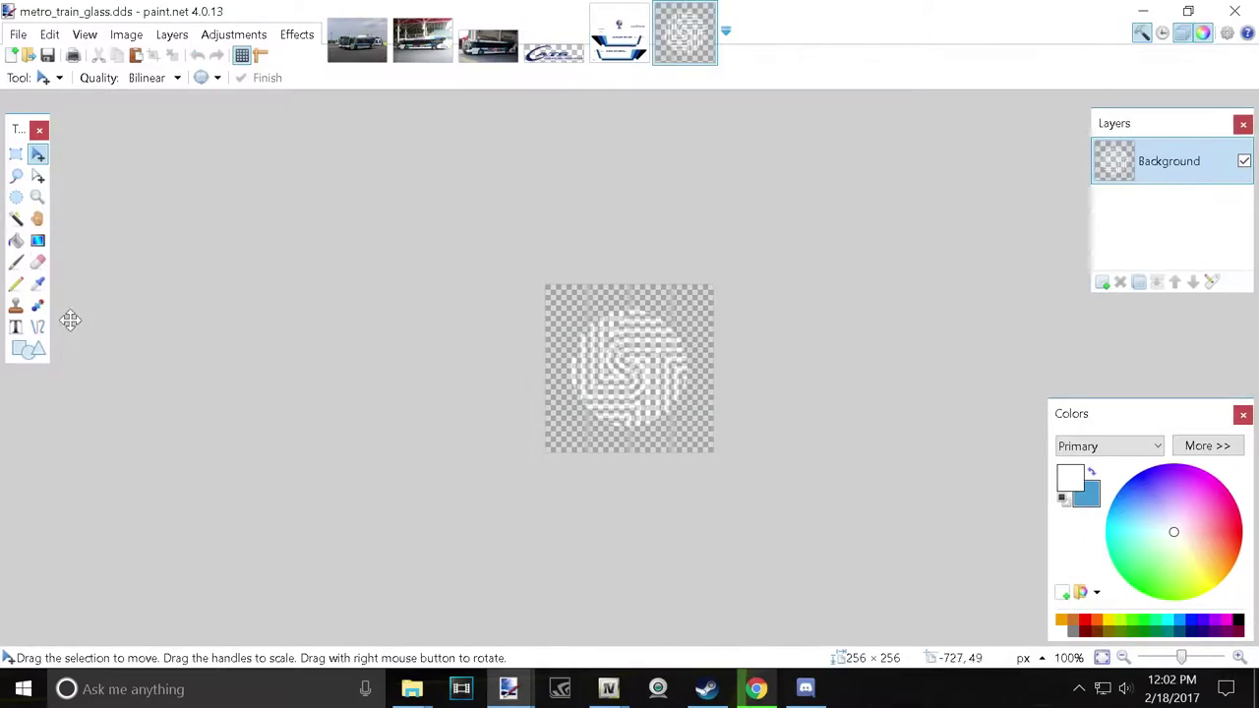
Erase the metro_train_glass texture with a 75-wide brush and save it.
key(b)
click(1207, 445)
click(200, 77)
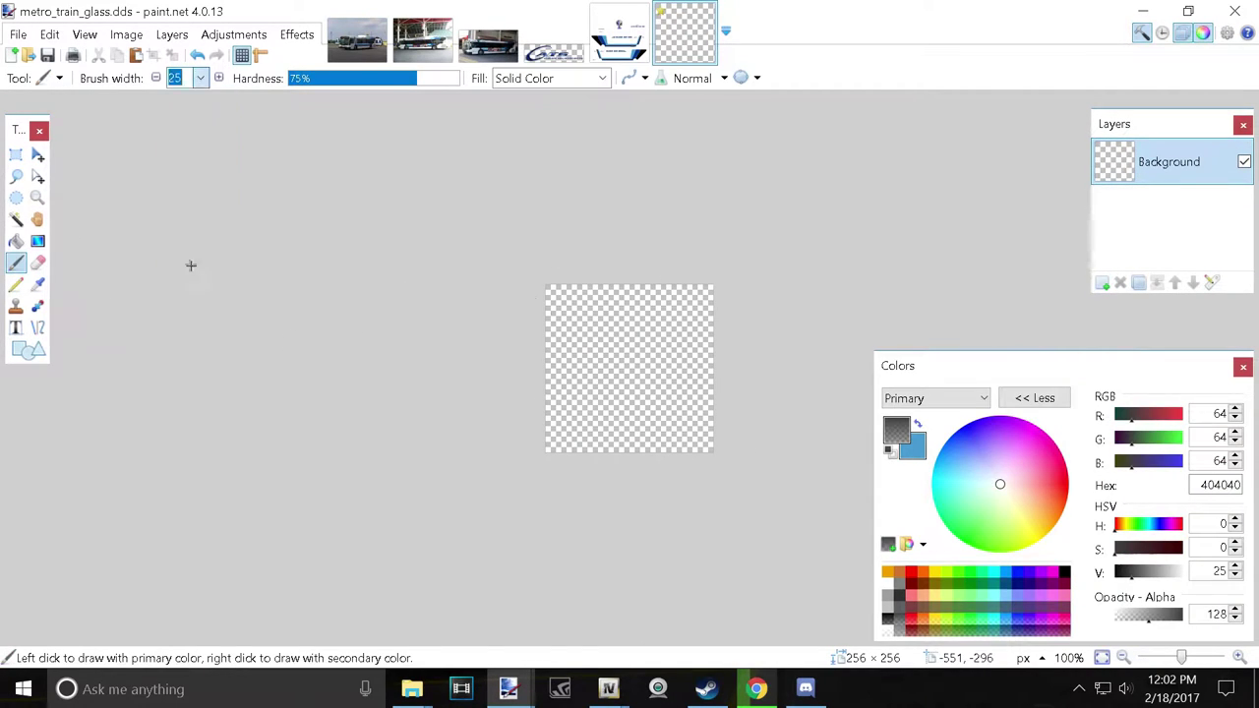
click(194, 263)
key(ctrl+shift+s)
click(736, 590)
click(764, 501)
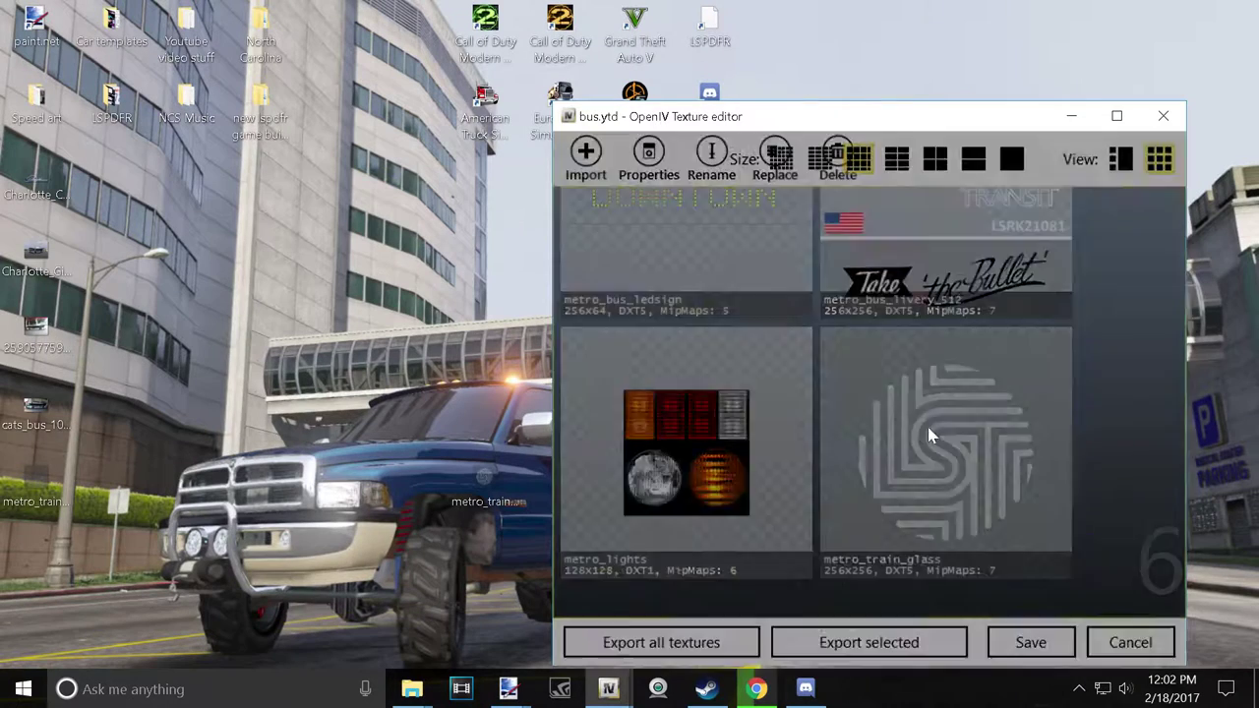
Preview and orbit the bus model, then paste into the Cars folder and close it.
double_click(688, 438)
scroll(708, 453, up, 5)
mouse_move(810, 469)
mouse_down()
mouse_move(847, 504)
mouse_move(1056, 483)
mouse_move(1012, 380)
mouse_up()
key(Escape)
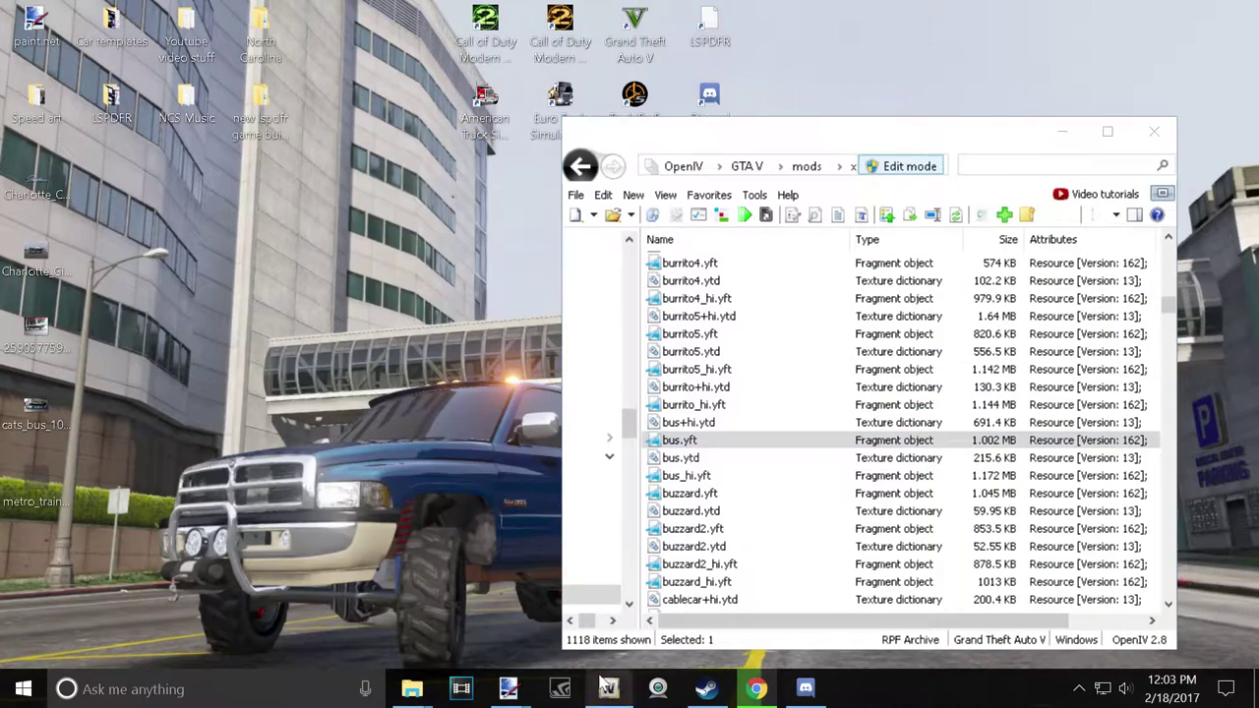
click(411, 688)
key(ctrl+v)
click(1061, 9)
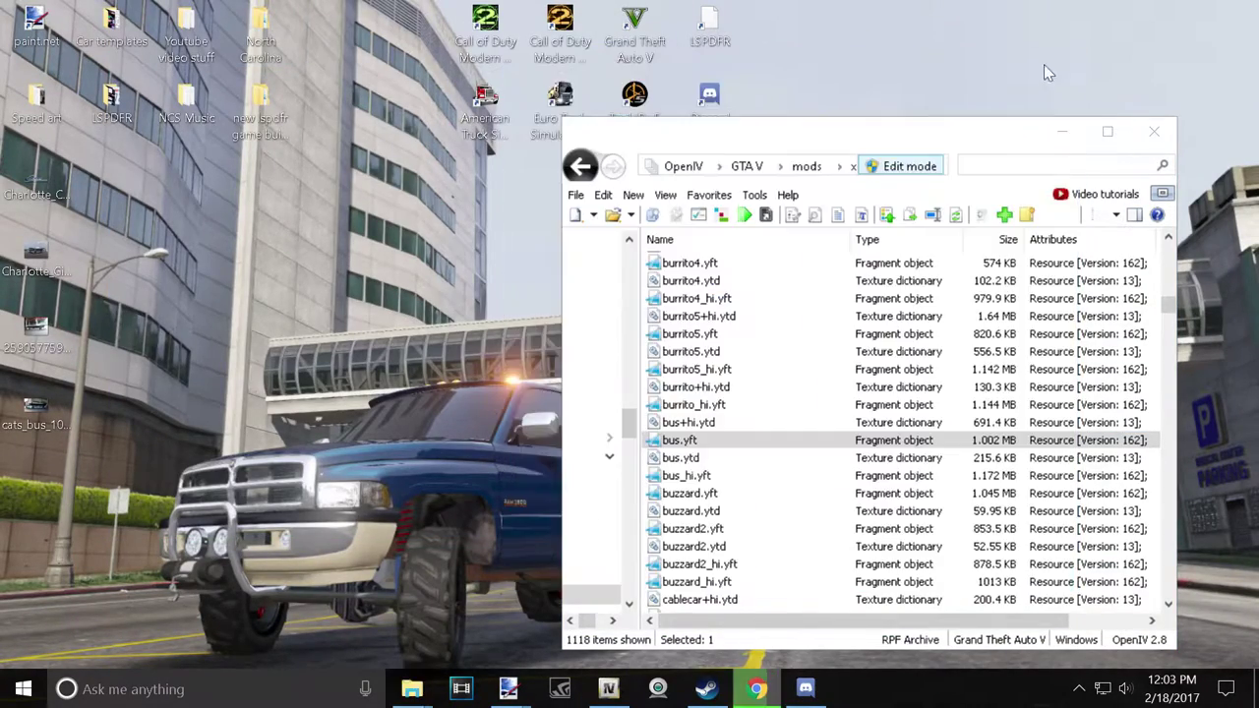
Browse Car templates and the Stock Vehicle Template Pack subfolders, then move the pack to the desktop.
double_click(111, 29)
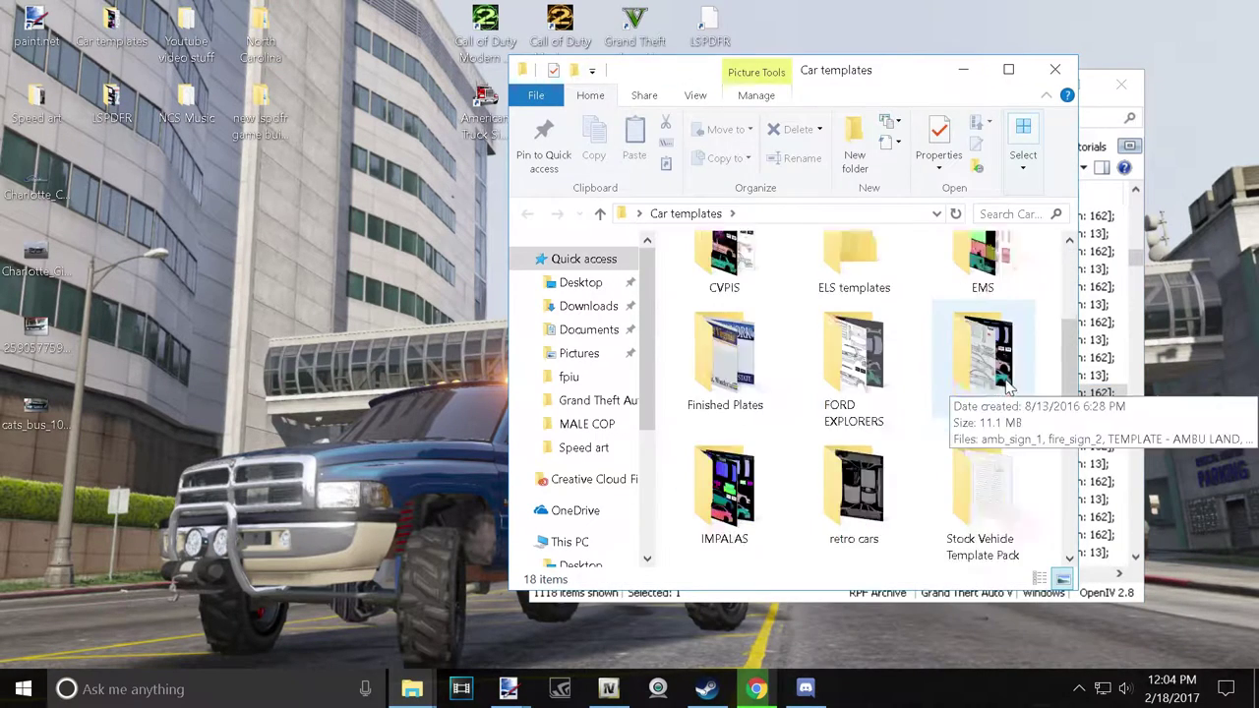
double_click(997, 550)
click(716, 458)
double_click(711, 335)
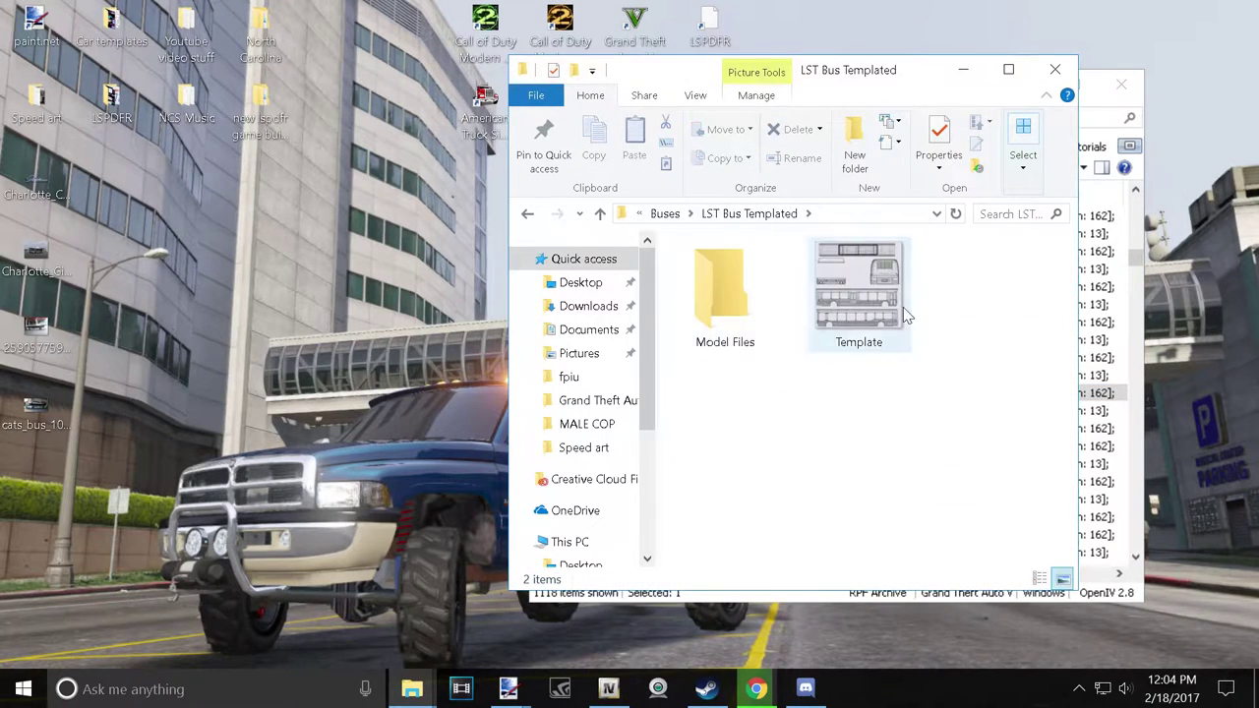
double_click(742, 274)
click(743, 376)
click(527, 213)
double_click(737, 396)
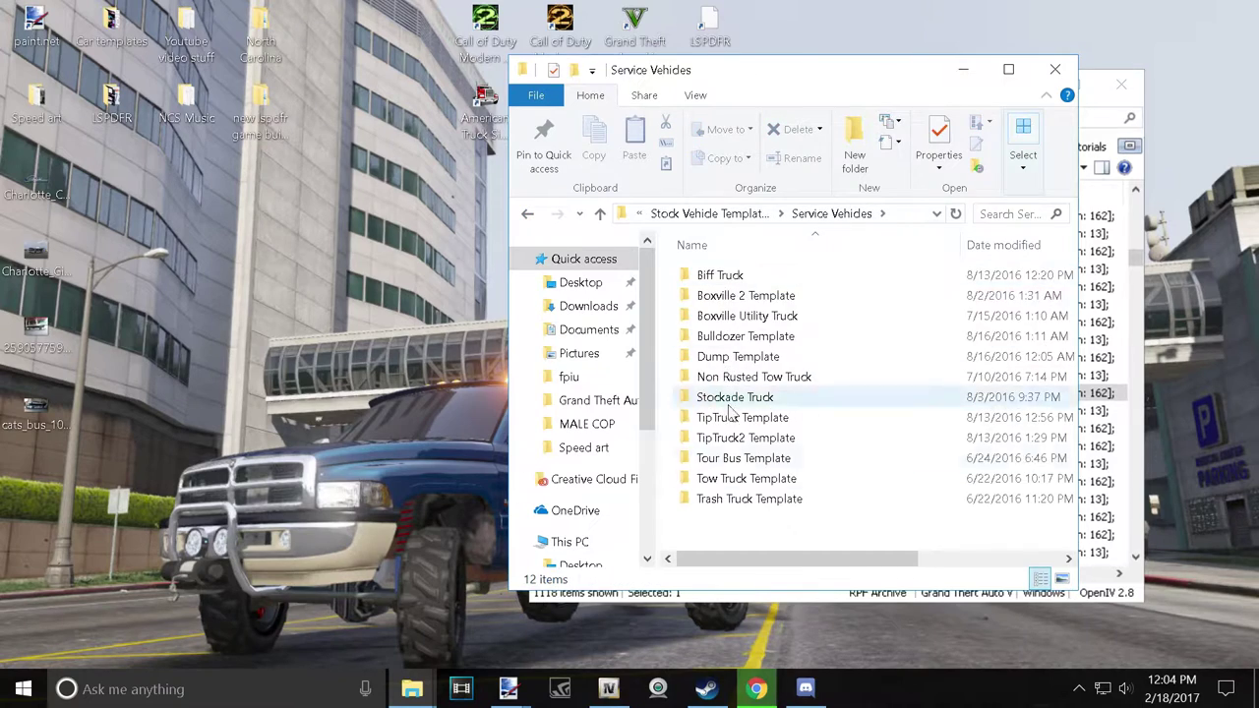
click(941, 377)
drag(637, 269, 1098, 167)
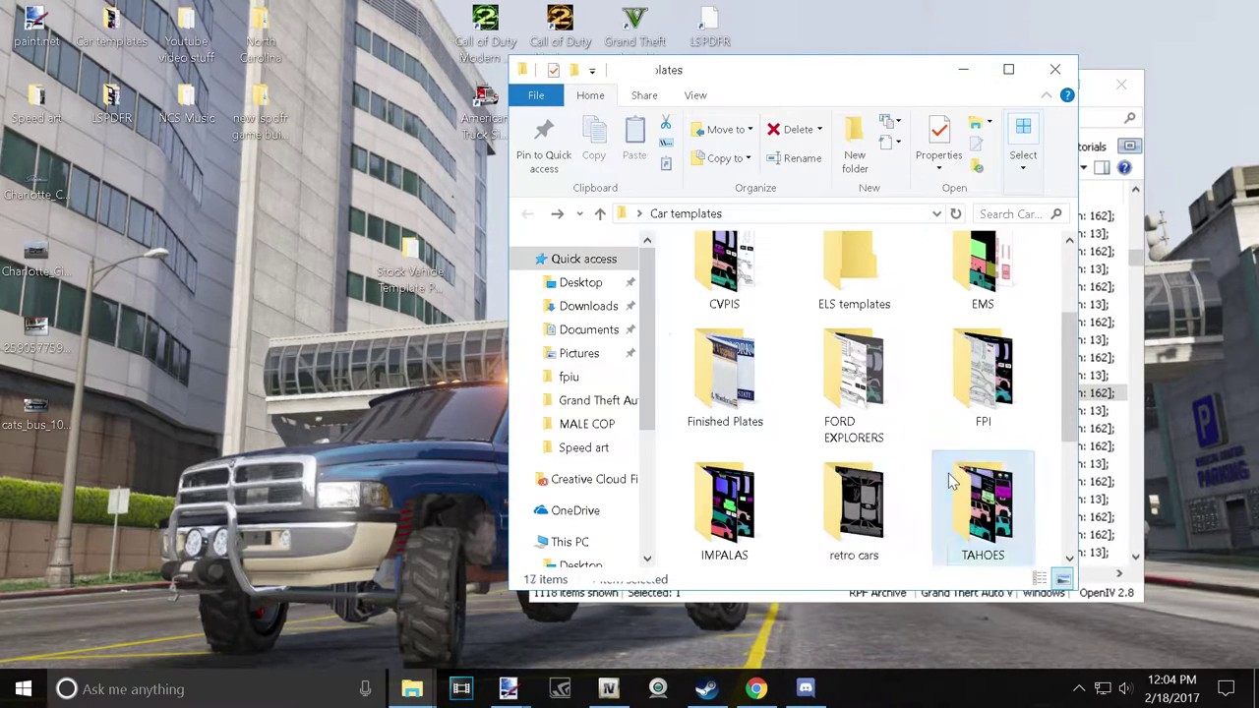